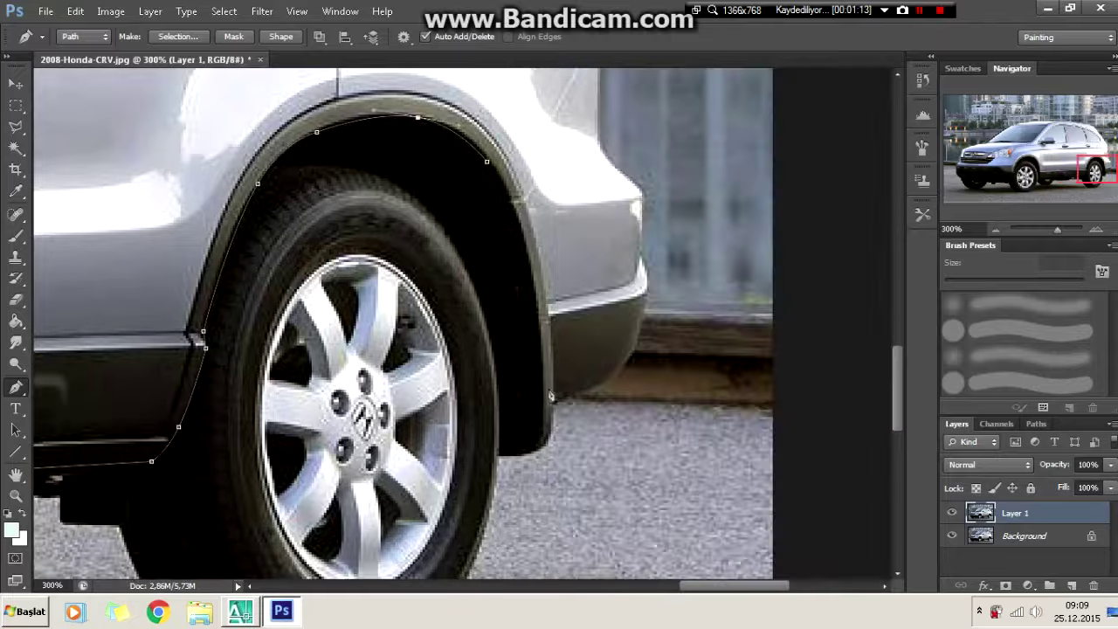
Step: Curve the path along the rear fender and begin resizing the selected body downward
left_click_drag(539, 443, 540, 282)
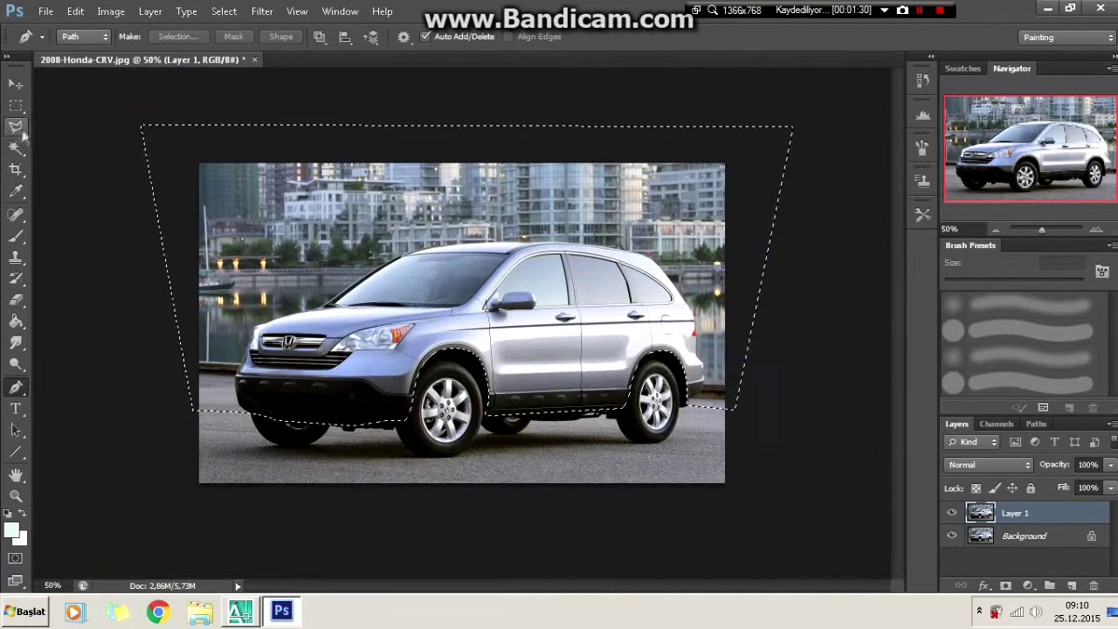
left_click(496, 431)
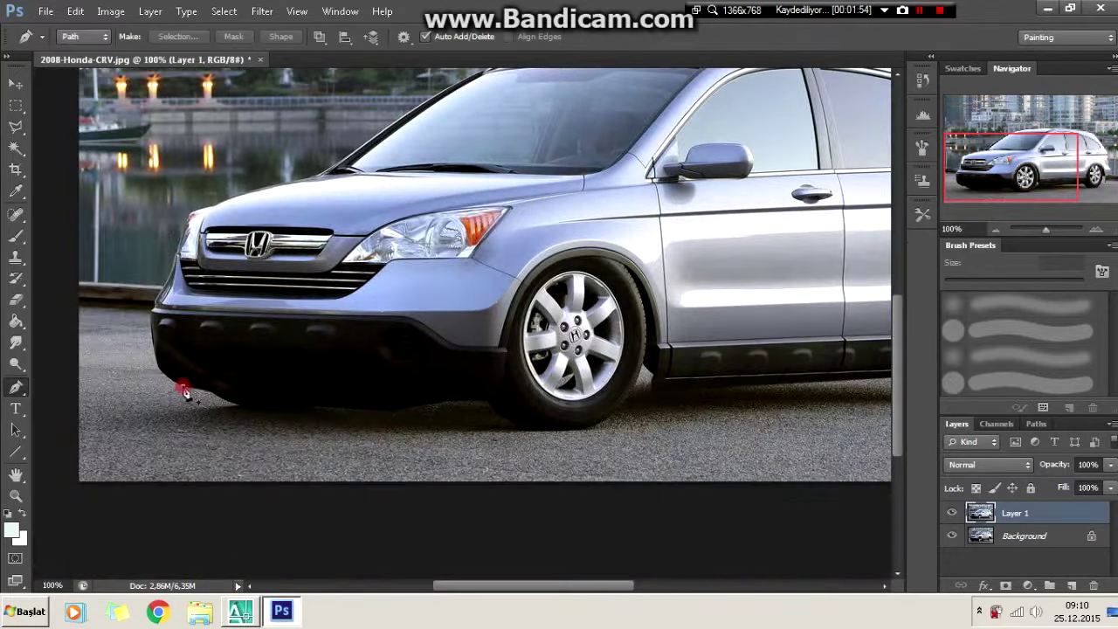
Step: Trace curved path anchors along the bumper bottom and up the front wheel arch
left_click(186, 394)
left_click(500, 402)
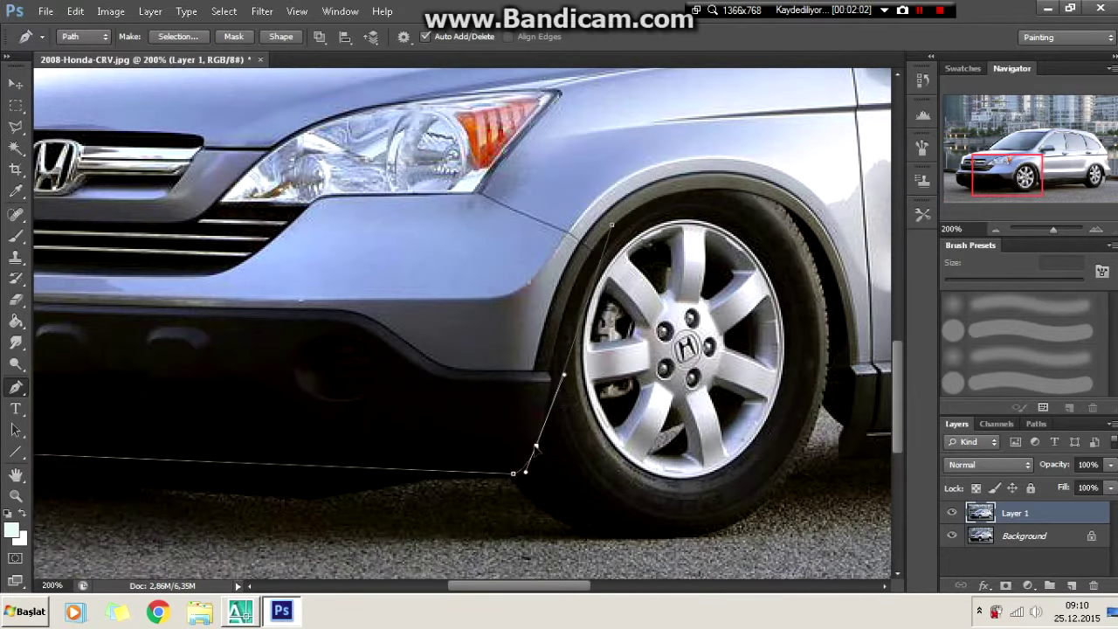
left_click_drag(564, 355, 564, 319)
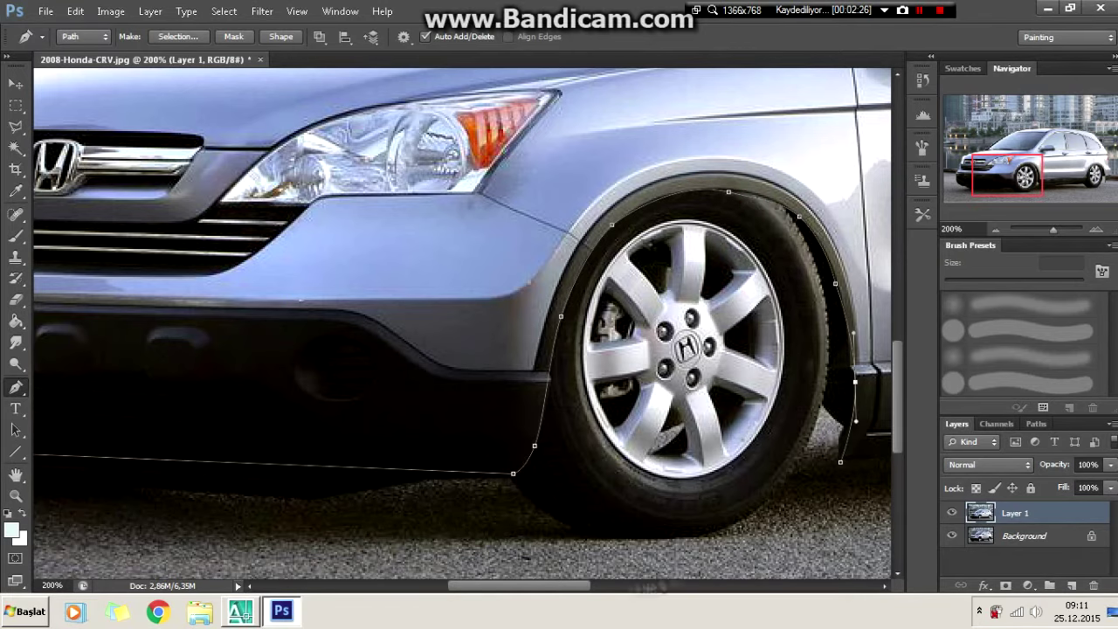
scroll(463, 324, "right", 5)
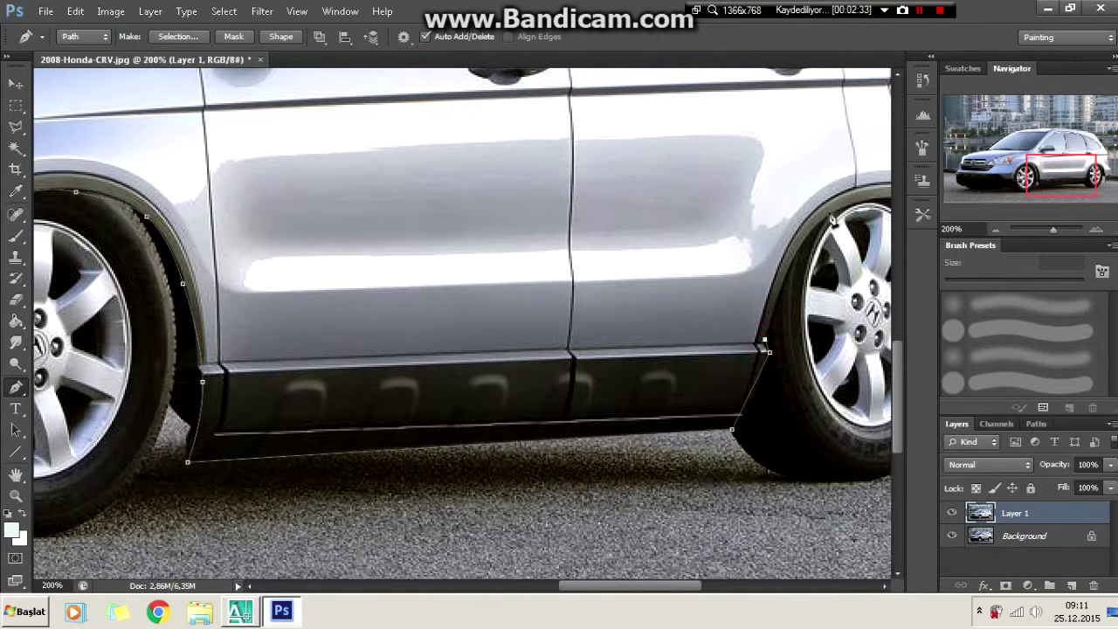
scroll(799, 253, "right", 3)
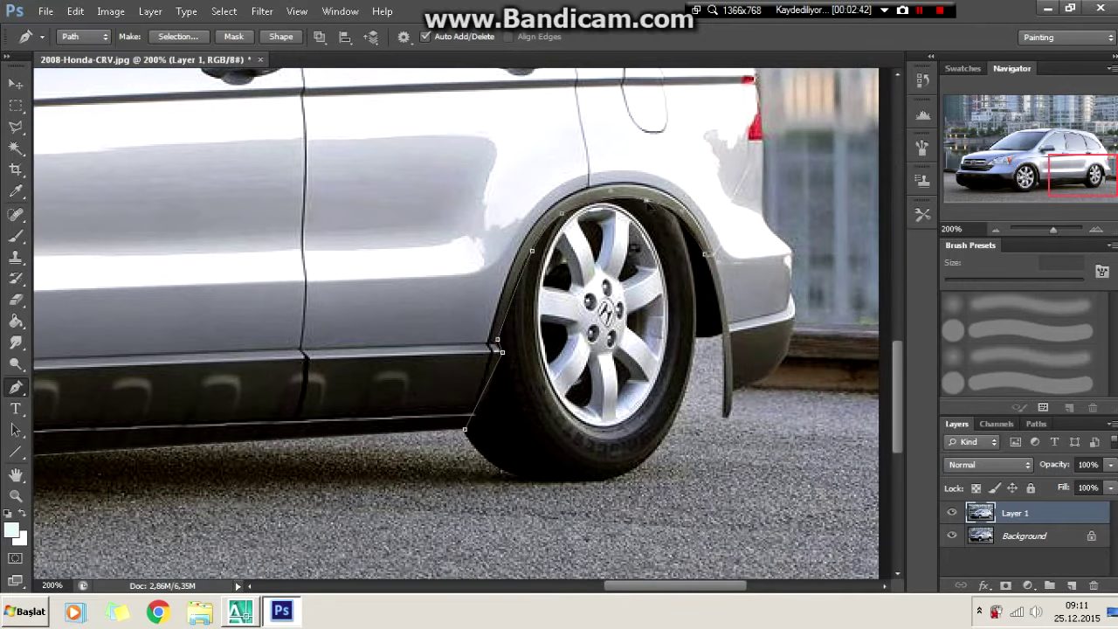
scroll(525, 414, "down", 1, "alt")
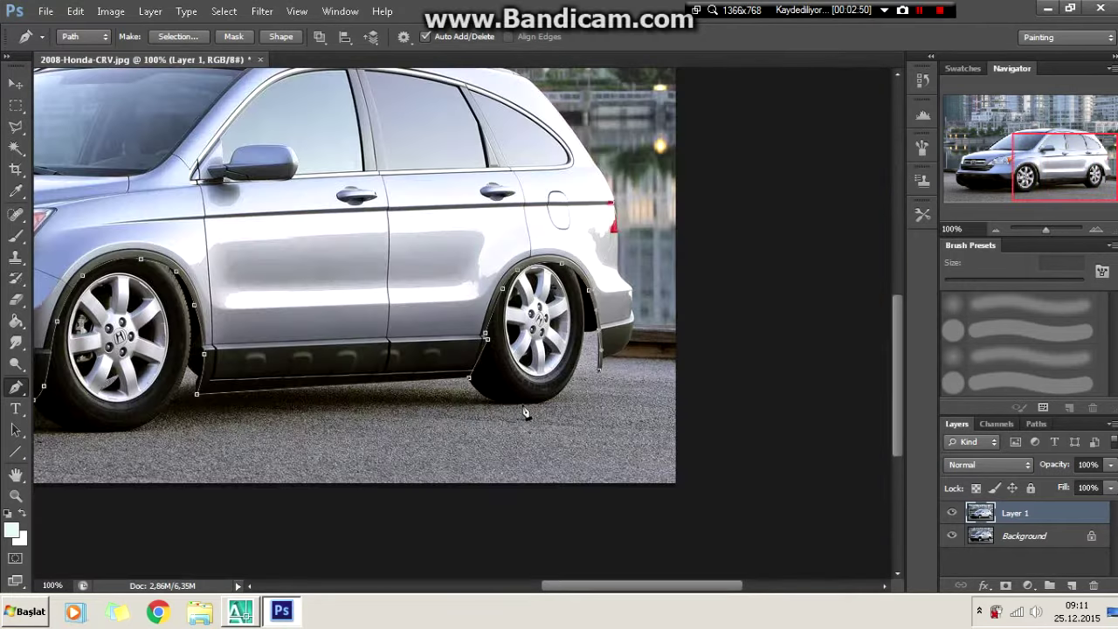
scroll(128, 443, "left", 5)
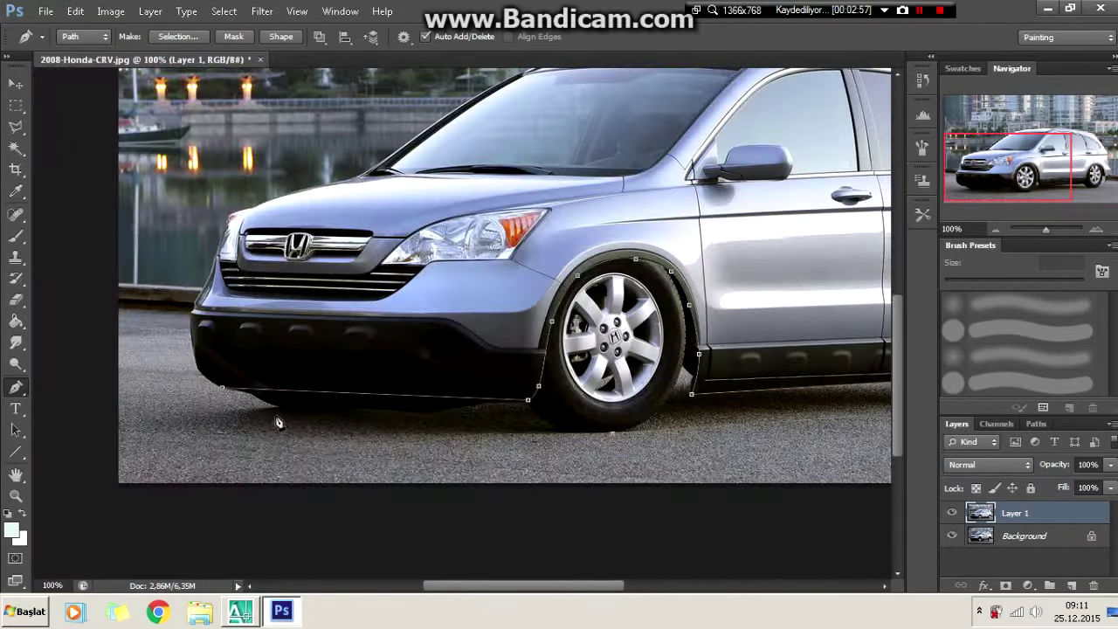
left_click_drag(260, 426, 177, 422)
Step: Turn the path into a selection and paint the front wheel and lower body edge black
right_click(365, 107)
left_click(411, 200)
key("b")
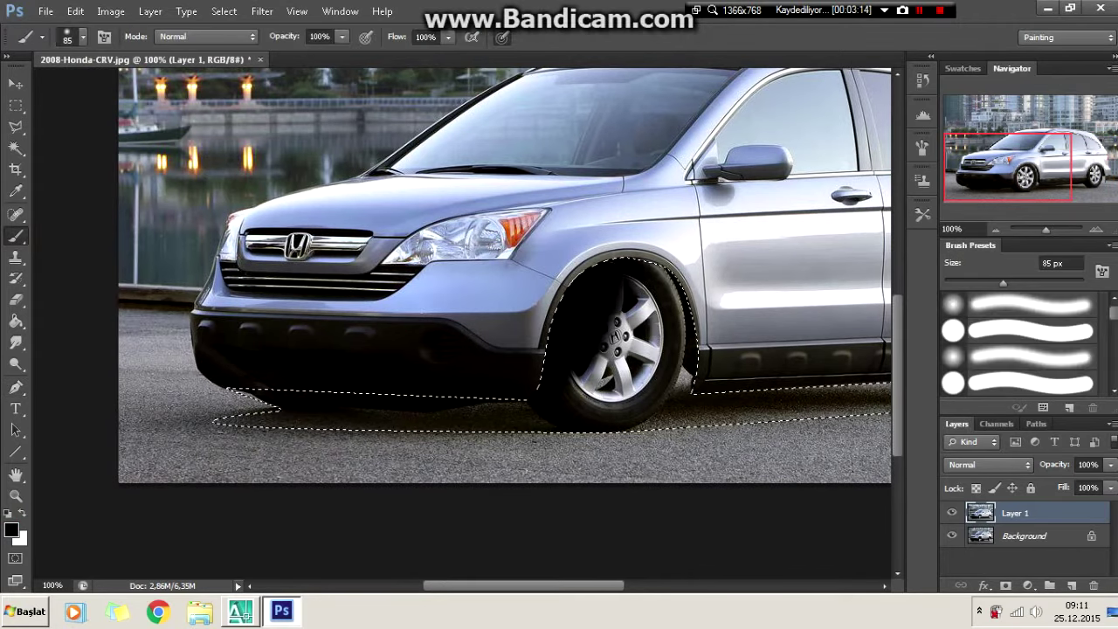
left_click_drag(578, 313, 500, 346)
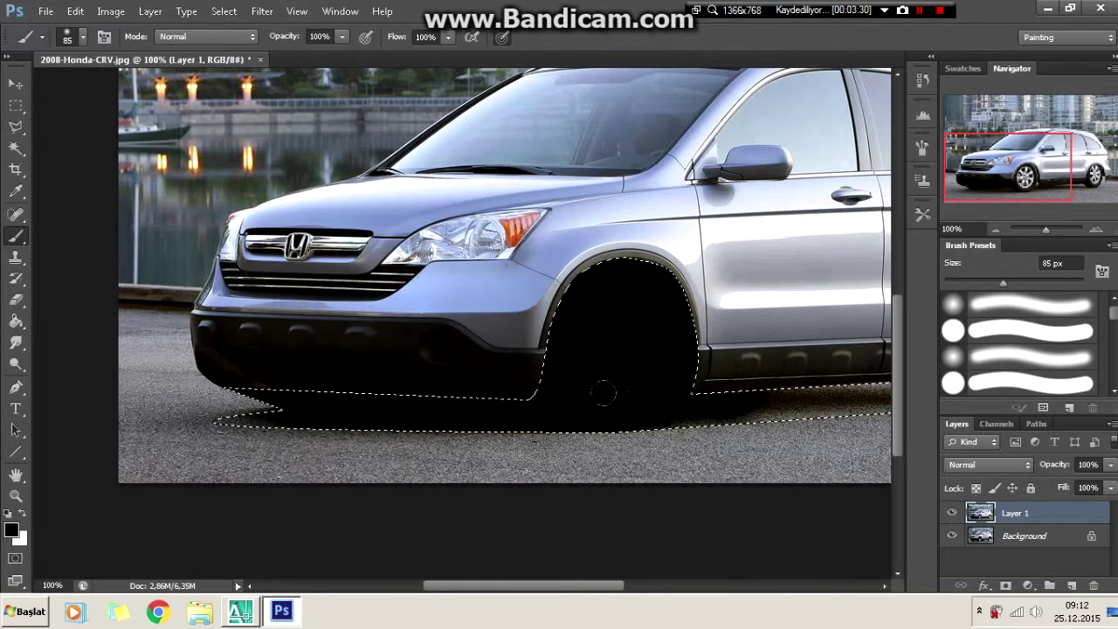
left_click_drag(602, 393, 830, 389)
Step: Paint the rear wheel black and erase the excess at its lower right
scroll(830, 389, "right", 5)
left_click_drag(698, 271, 568, 393)
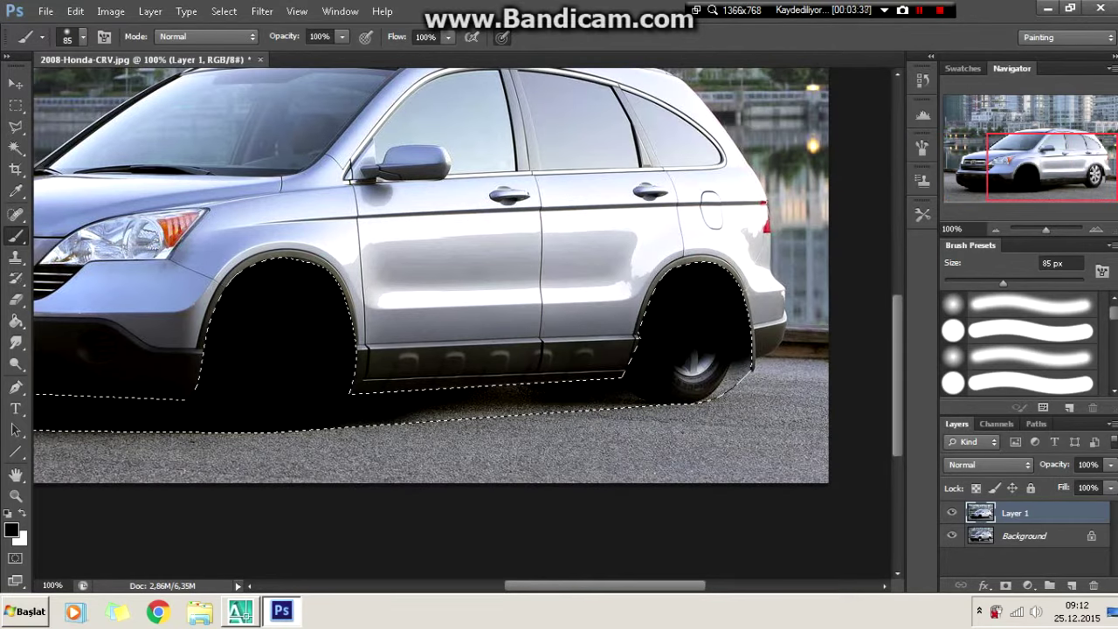
left_click_drag(699, 371, 738, 345)
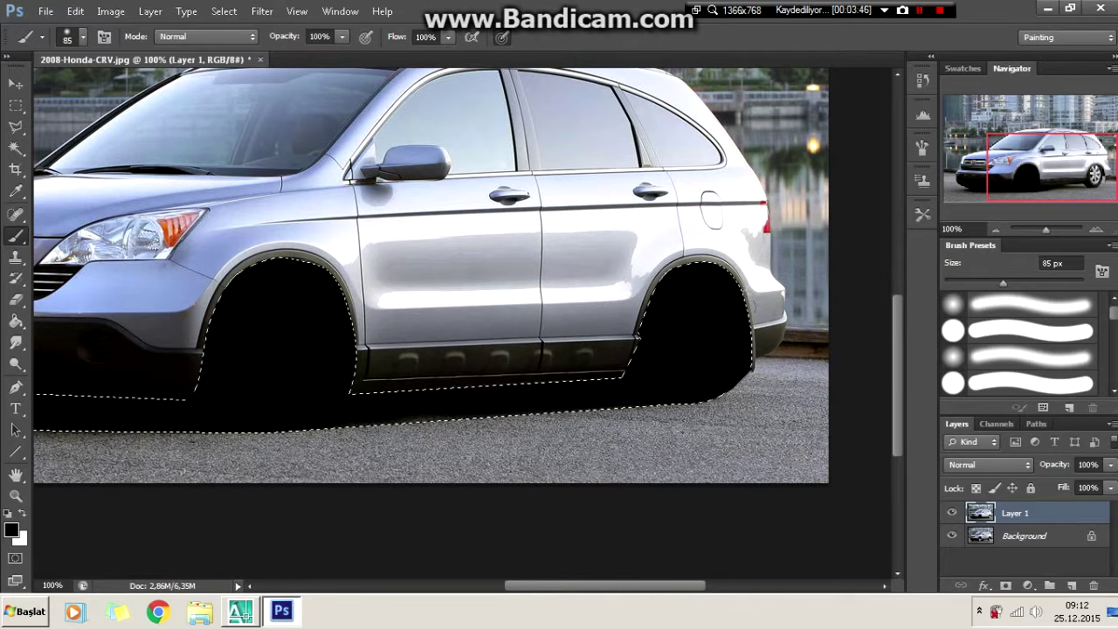
left_click(19, 299)
left_click_drag(739, 332, 774, 379)
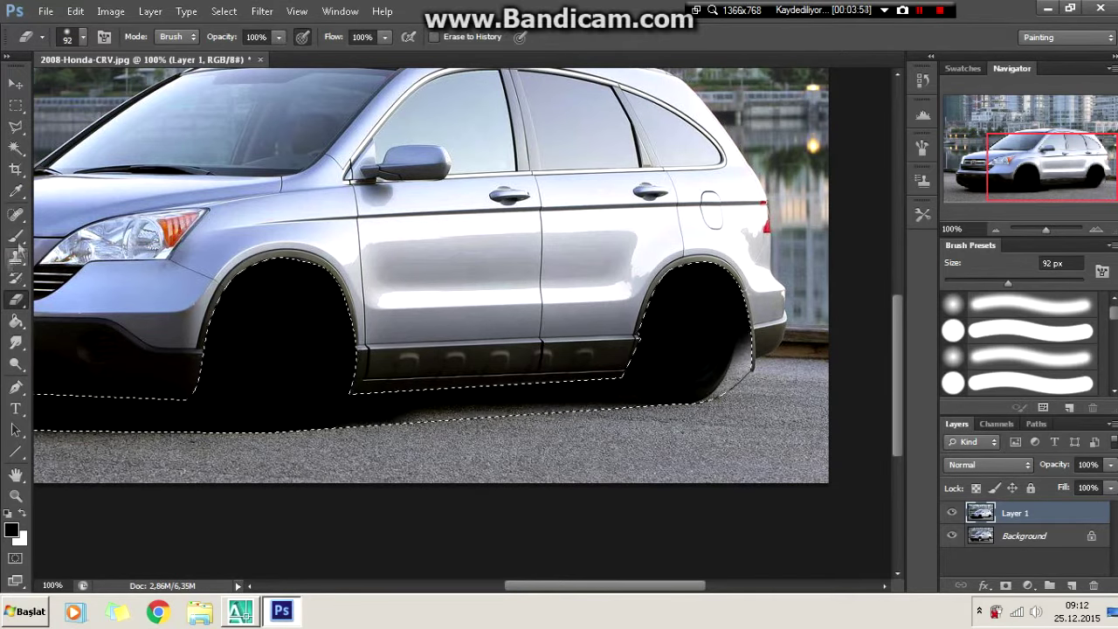
key("b")
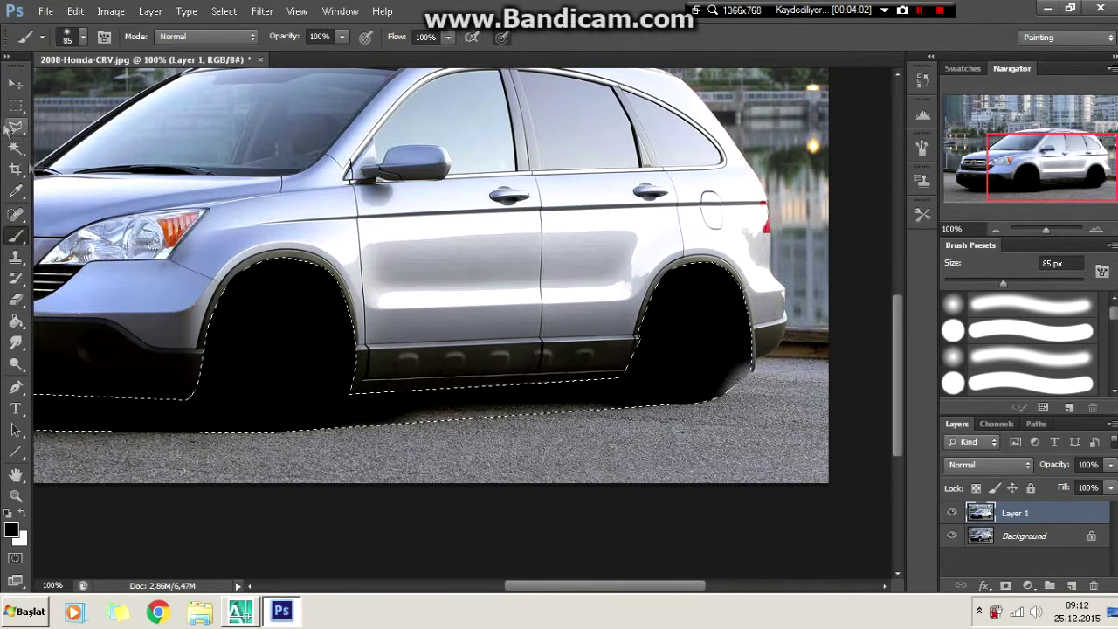
left_click(15, 127)
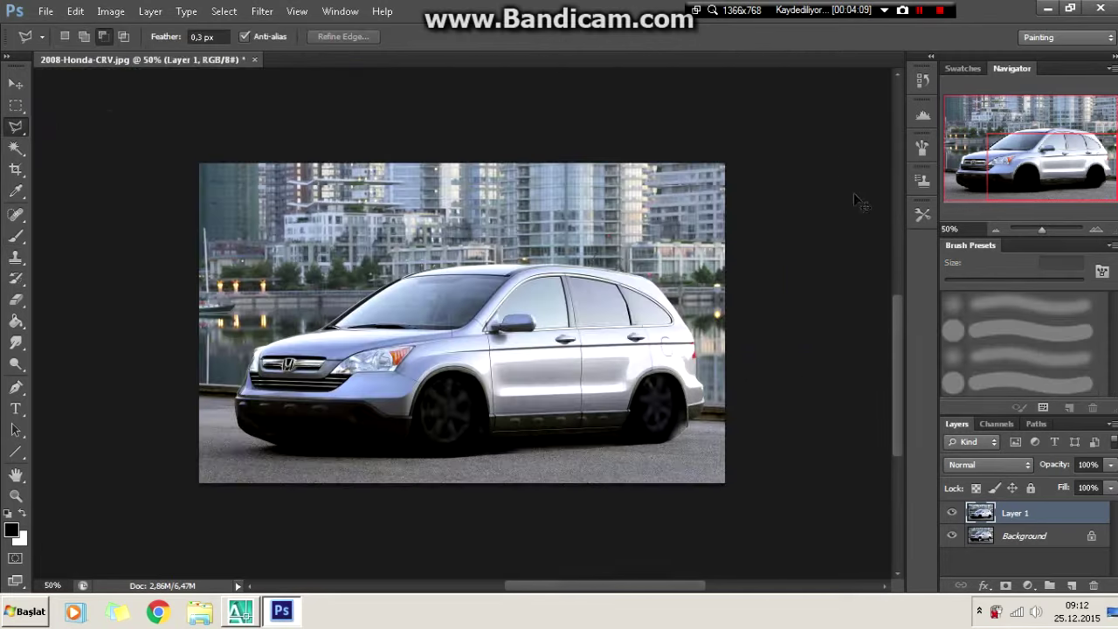
Step: Darken the photo's midtones to 0.76 with Levels, leaving Brightness/Contrast unchanged
left_click_drag(853, 193, 559, 288)
left_click(151, 11)
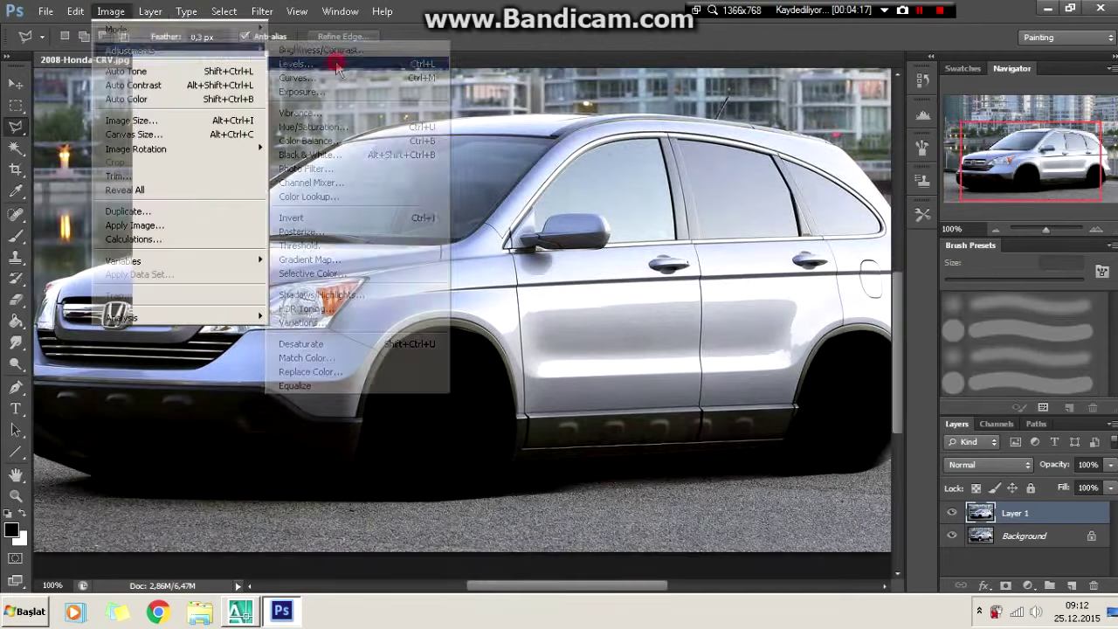
left_click(325, 68)
left_click_drag(875, 389, 893, 389)
key("Return")
left_click(110, 11)
left_click(155, 44)
key("Return")
key("ctrl+minus")
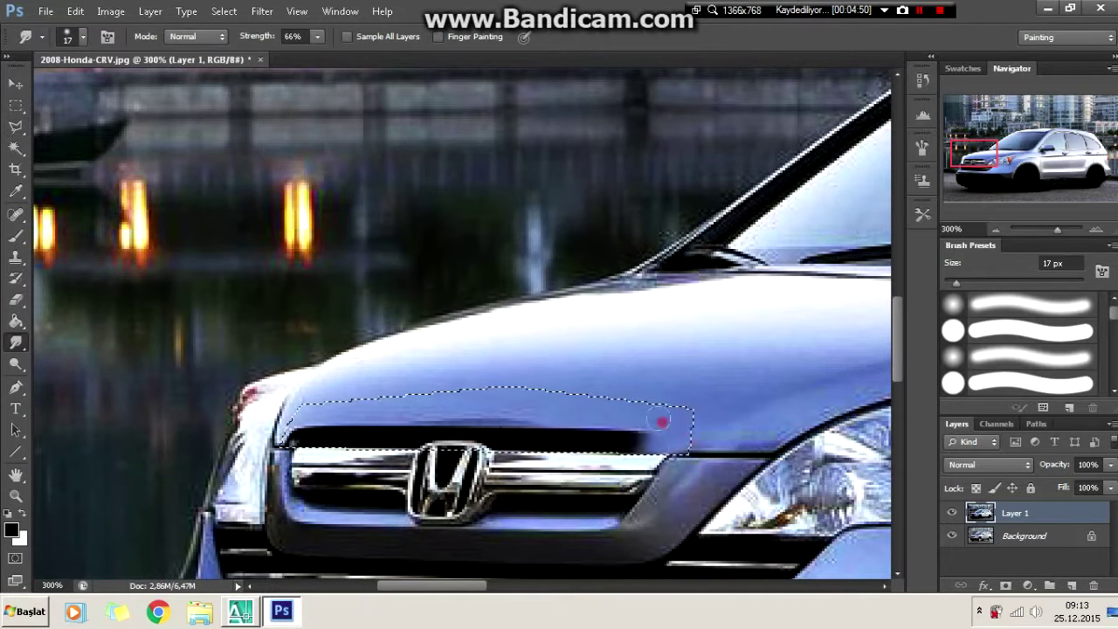
Step: Smudge the dark band above the grille into the hood colour and deselect
mouse_move(556, 423)
left_mouse_down()
mouse_move(287, 420)
mouse_move(375, 429)
mouse_move(345, 432)
mouse_move(400, 394)
mouse_move(319, 382)
left_mouse_up()
key("ctrl+d")
key("l")
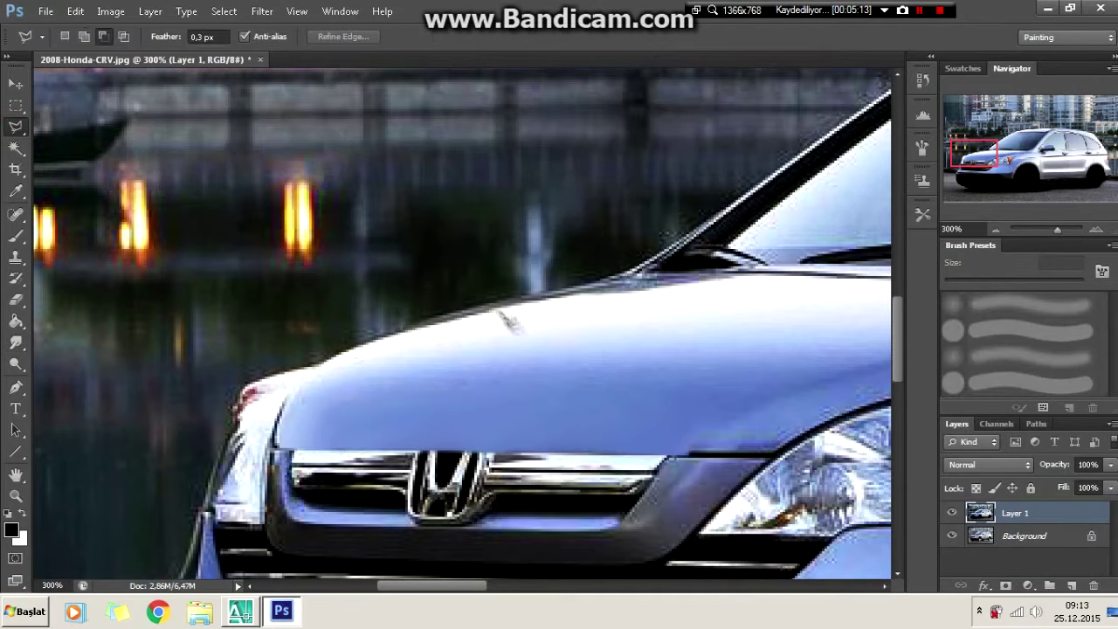
Step: Draw two thin dark lines along the hood's lower edge
left_click(16, 452)
left_click_drag(773, 456, 273, 447)
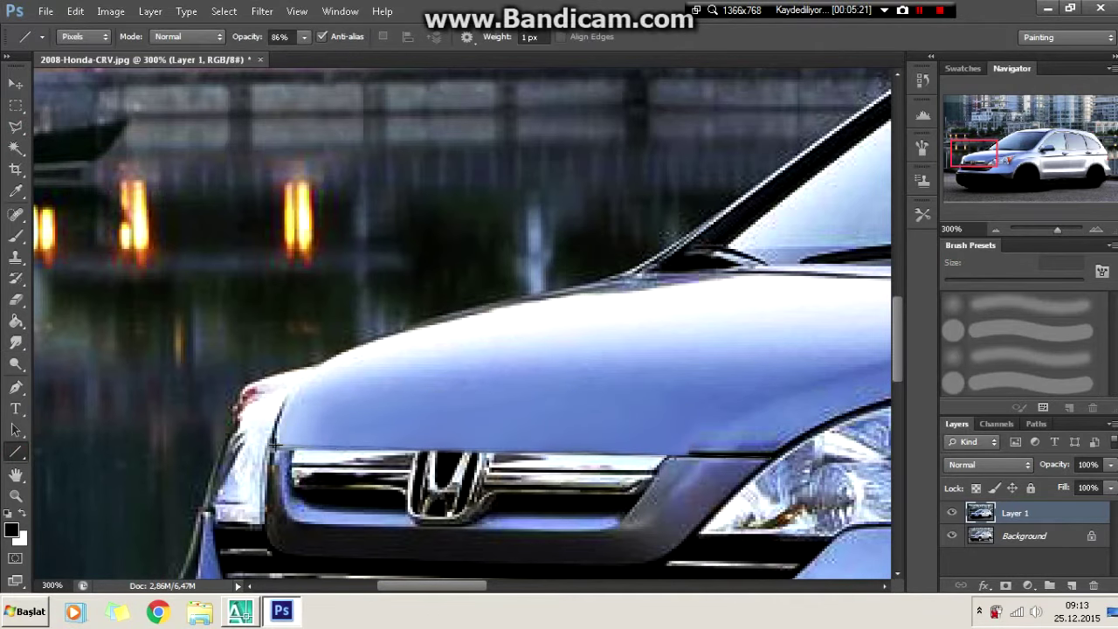
left_click_drag(703, 450, 274, 442)
key("l")
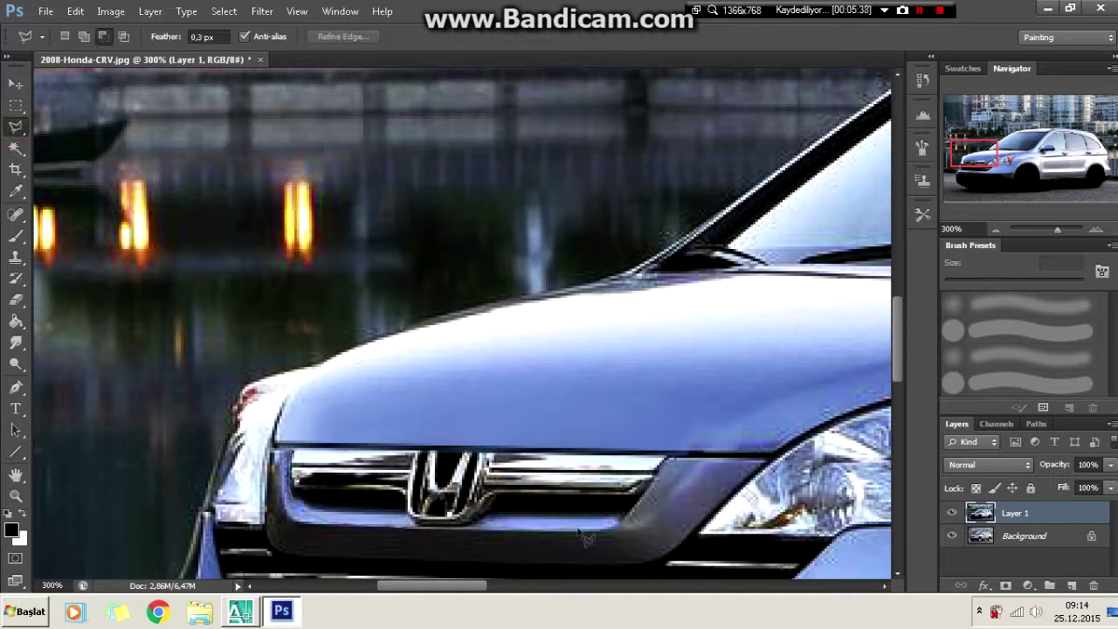
Step: Fill the upper grille selection solid black and line its top edge in dark
left_click(308, 456)
key("b")
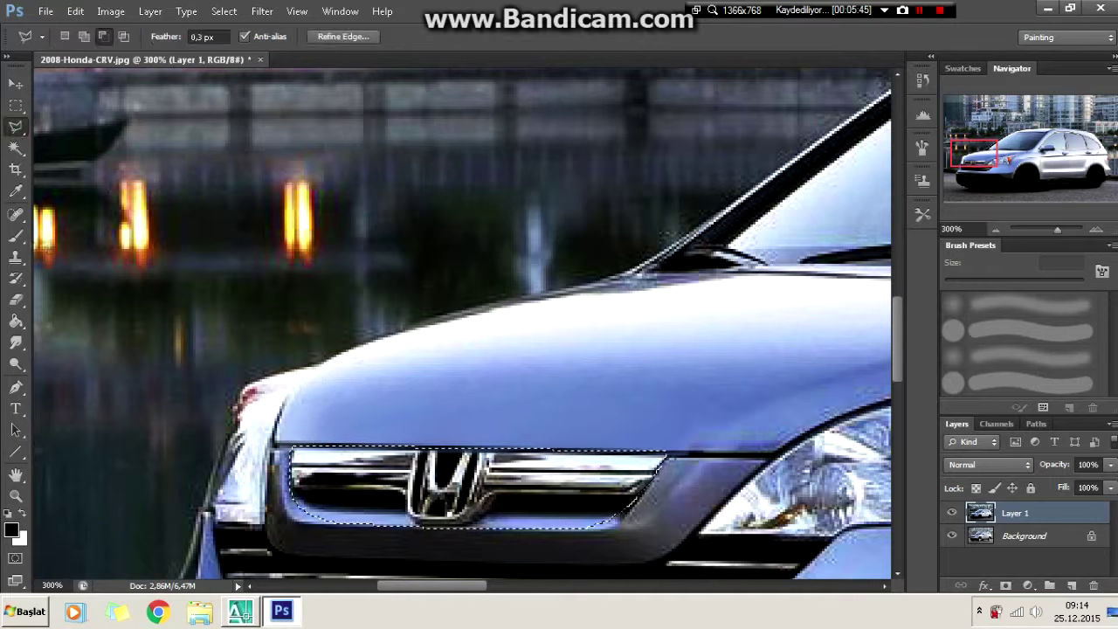
mouse_move(612, 498)
left_mouse_down()
mouse_move(314, 489)
mouse_move(279, 470)
left_mouse_up()
key("l")
left_click(439, 278)
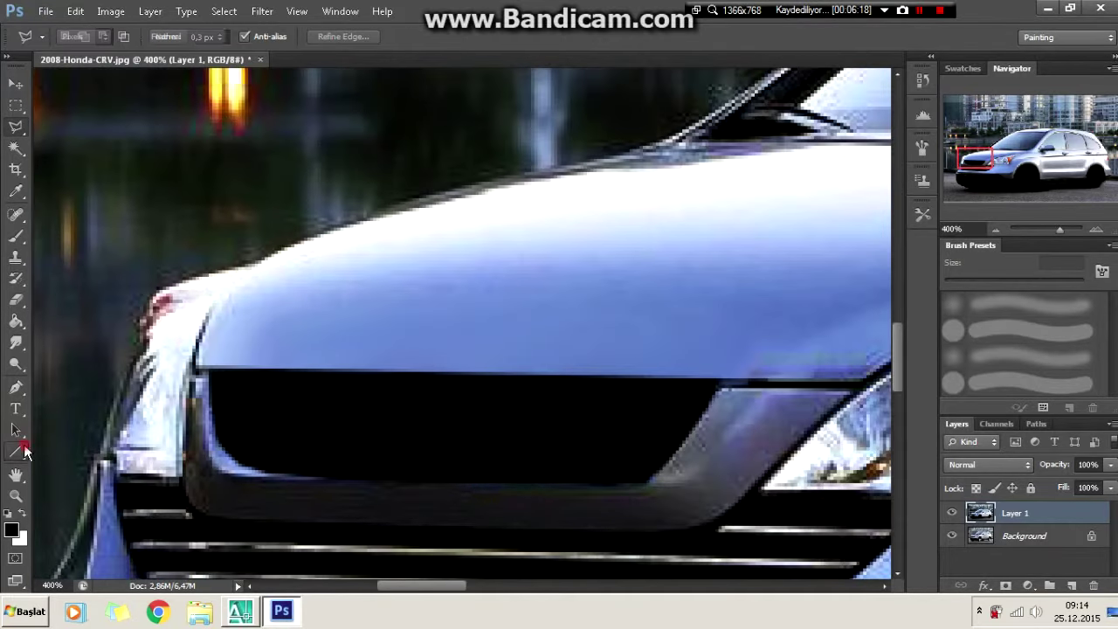
left_click_drag(200, 368, 769, 386)
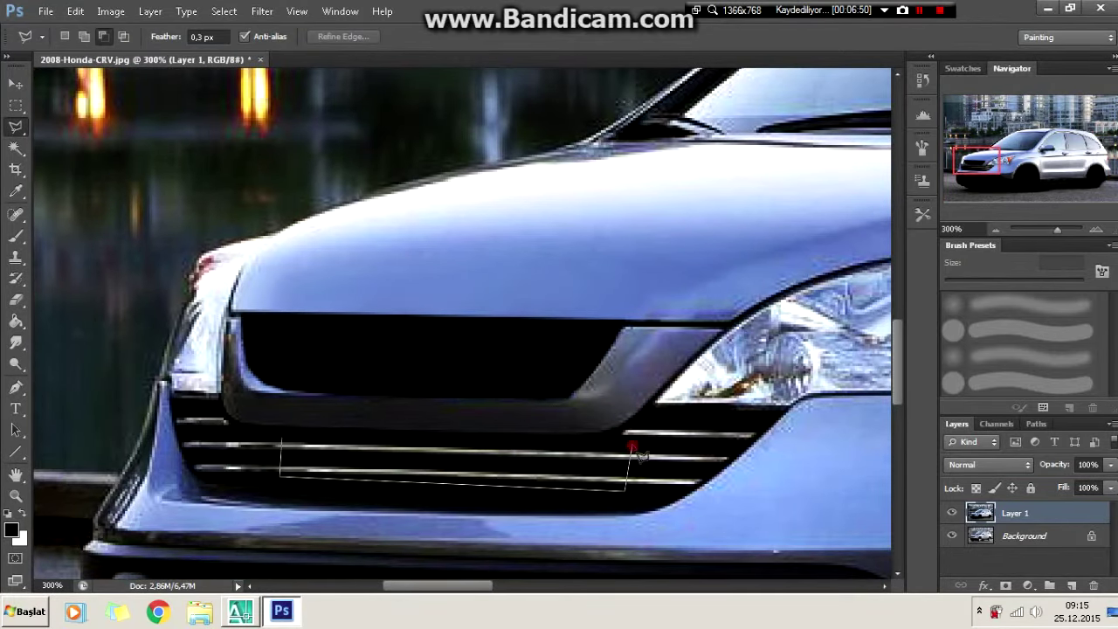
Step: Copy the lower grille stripes to a new layer and move them into the upper grille
left_click(630, 448)
key("ctrl+j")
key("v")
left_click_drag(391, 448, 360, 334)
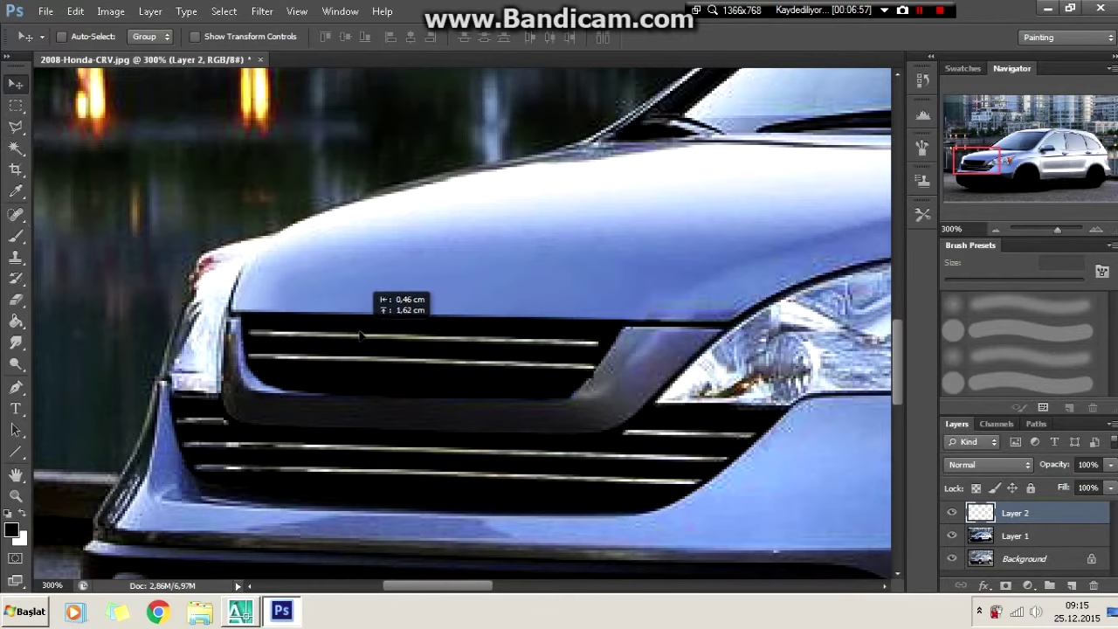
left_click(15, 300)
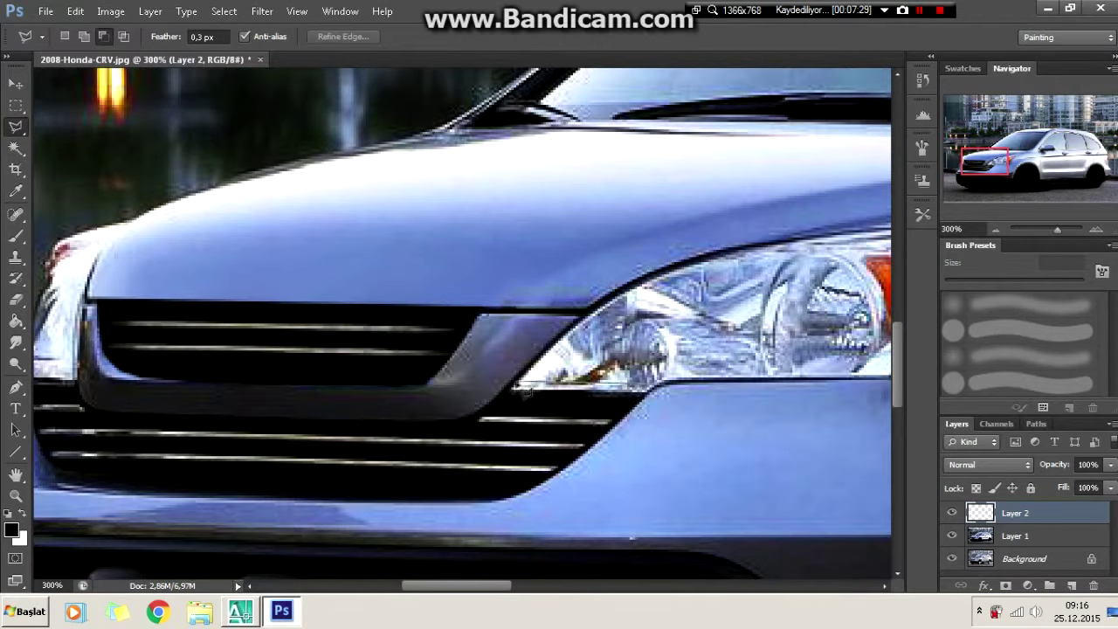
left_click_drag(86, 402, 208, 398)
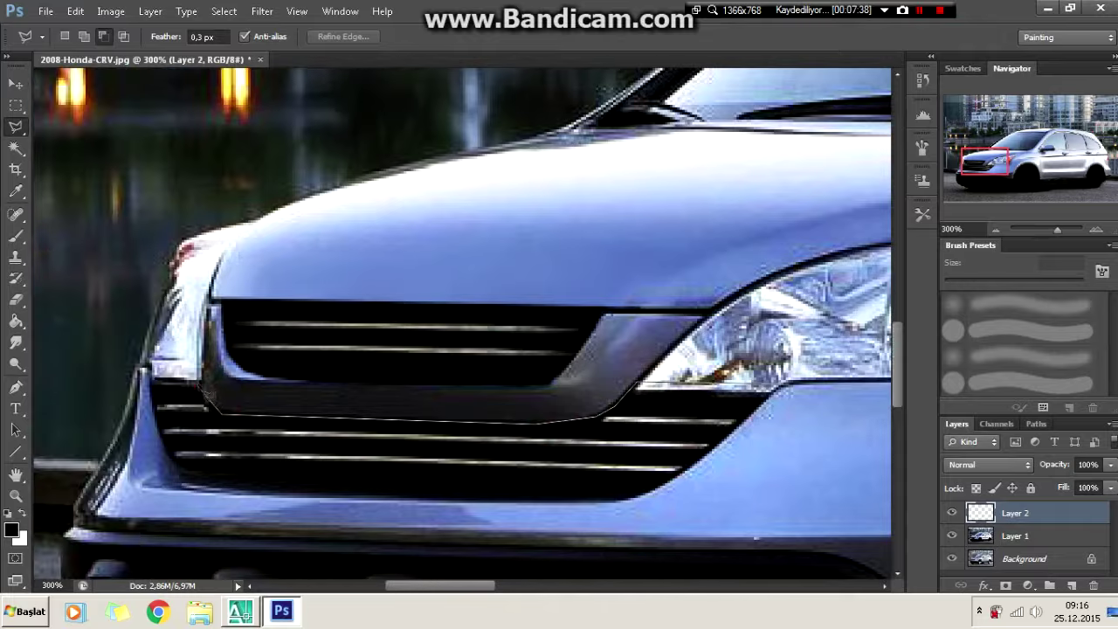
Step: Outline the lower grille opening, fill it black, and deselect
left_click(181, 472)
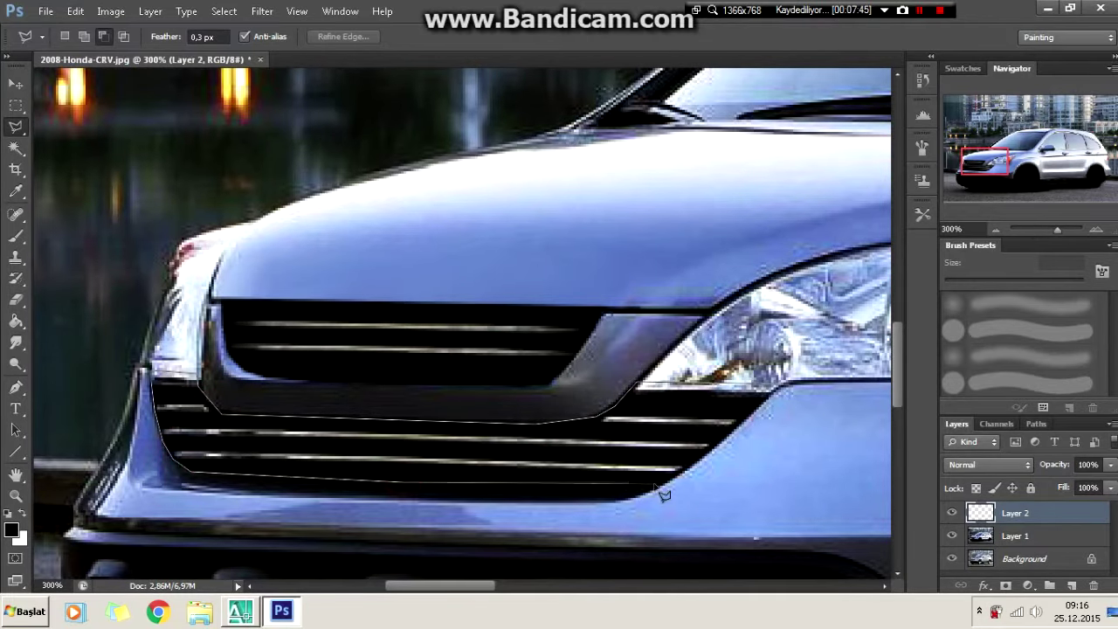
left_click(758, 409)
key("b")
key("alt+BackSpace")
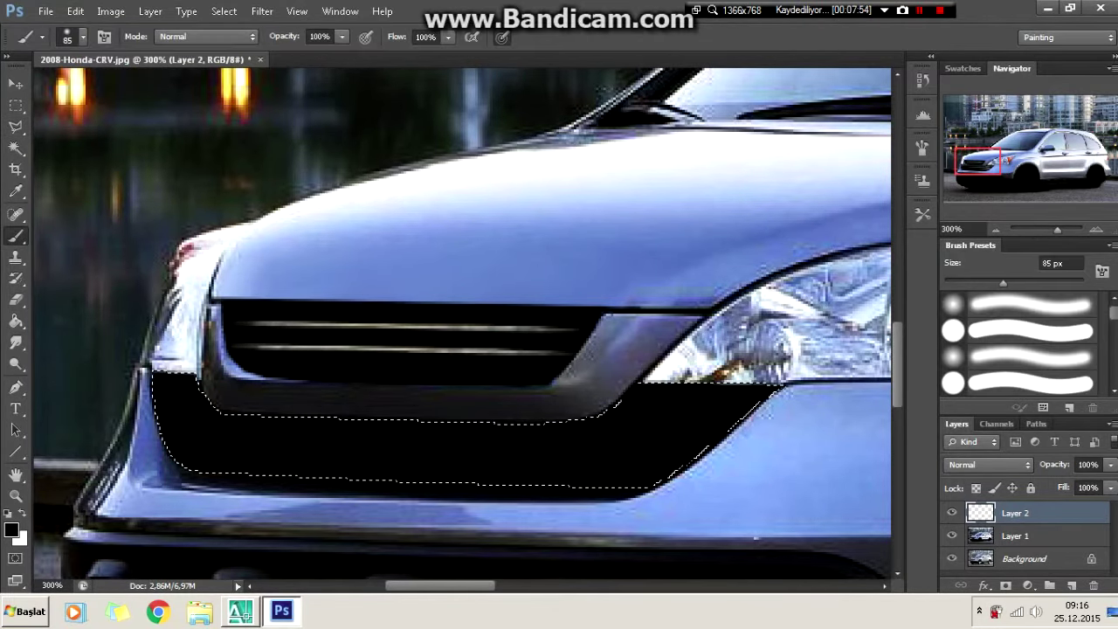
key("ctrl+d")
Step: Draw straight lines along the headlight's lower edge and the grille's left edge
key("ctrl+minus")
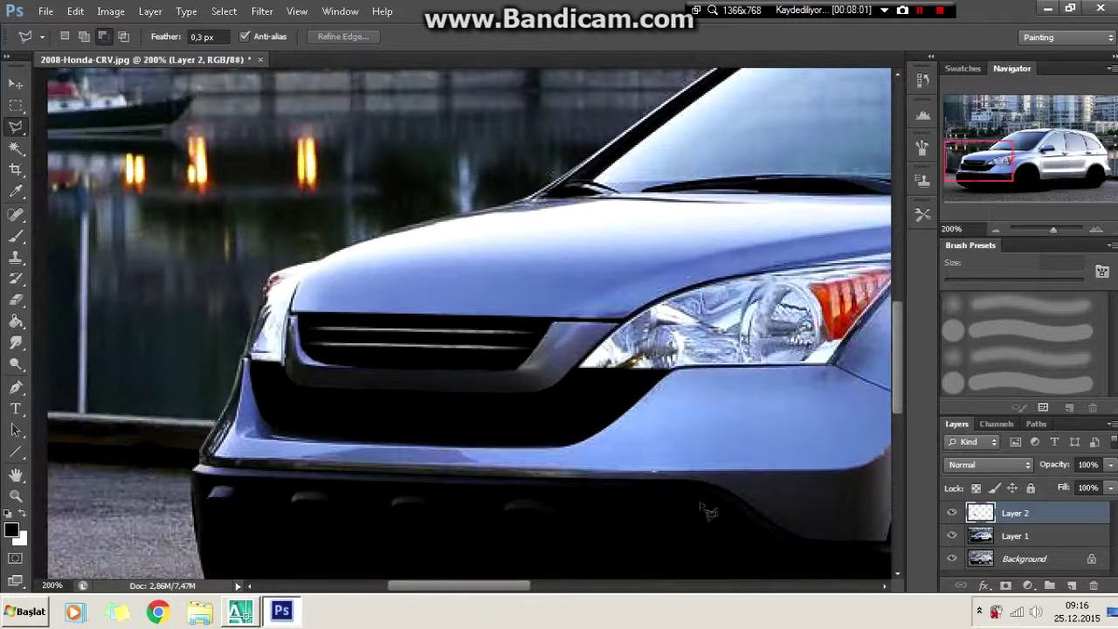
scroll(699, 501, "down", 2)
key("ctrl+plus")
key("u")
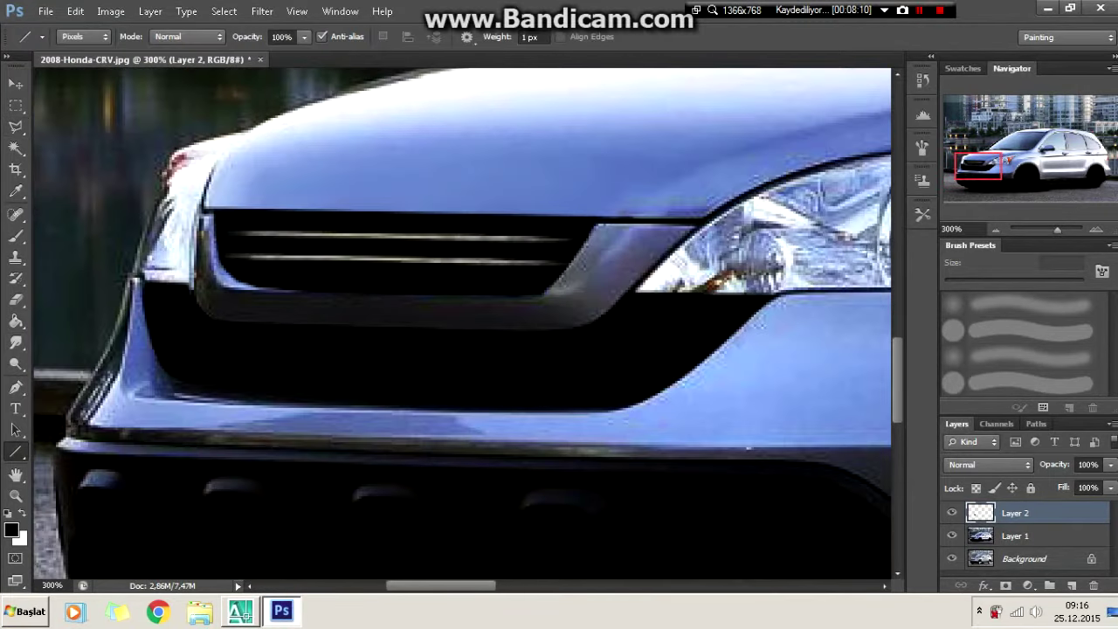
left_click_drag(791, 293, 638, 288)
left_click_drag(155, 260, 204, 263)
key("l")
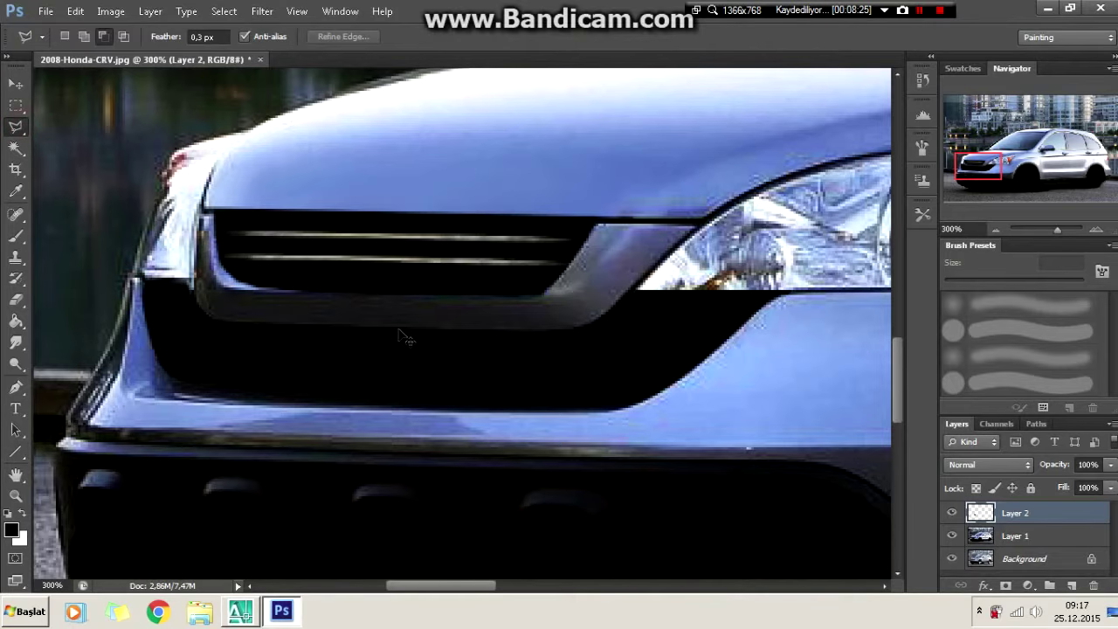
Step: Fit the whole image in view, make Layer 1 active, and clear the selection
key("ctrl+0")
scroll(598, 423, "up", 3, "alt")
scroll(598, 423, "left", 2)
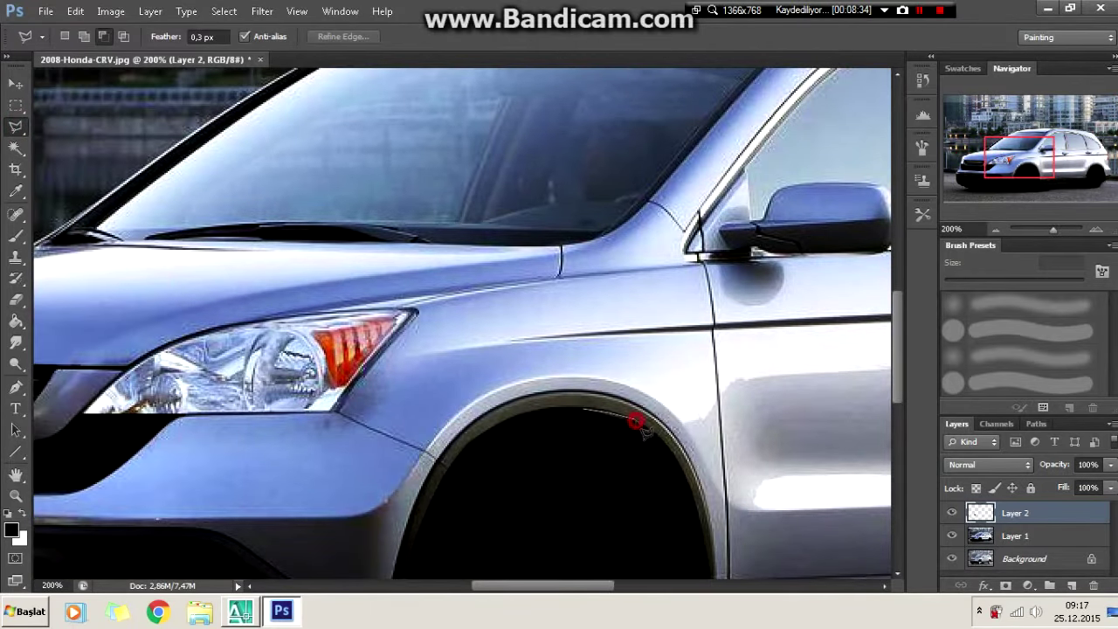
left_click(1005, 536)
key("ctrl+d")
key("ctrl+0")
scroll(430, 396, "up", 3, "alt")
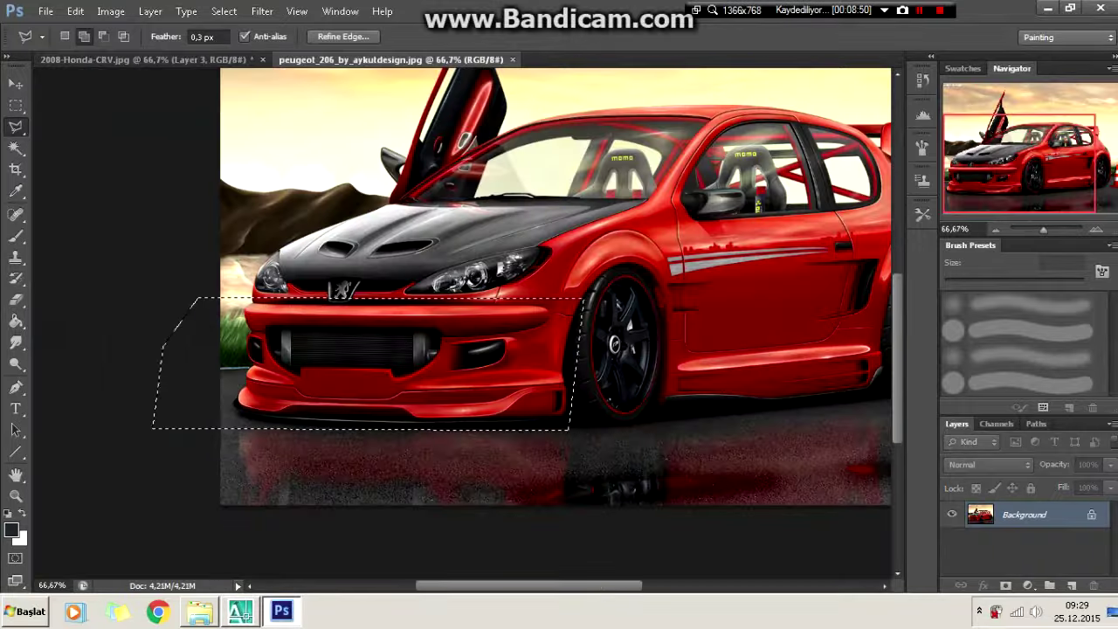
Step: Distort the pasted red Peugeot side skirt along the CR-V's door sill
scroll(463, 314, "up", 3, "alt")
scroll(463, 315, "left", 3)
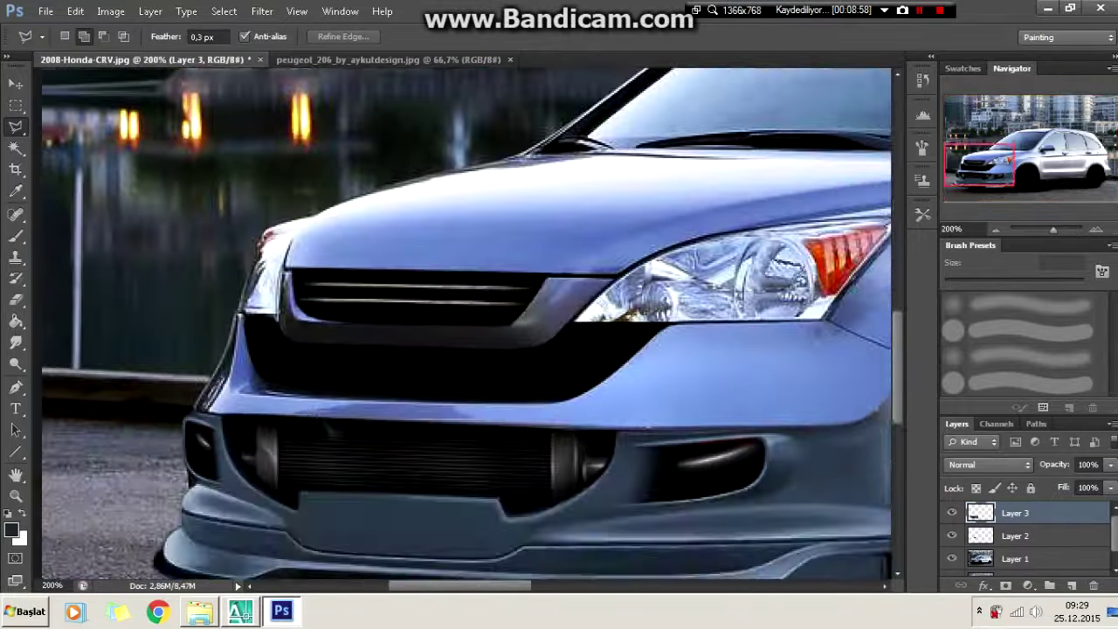
scroll(463, 315, "down", 2)
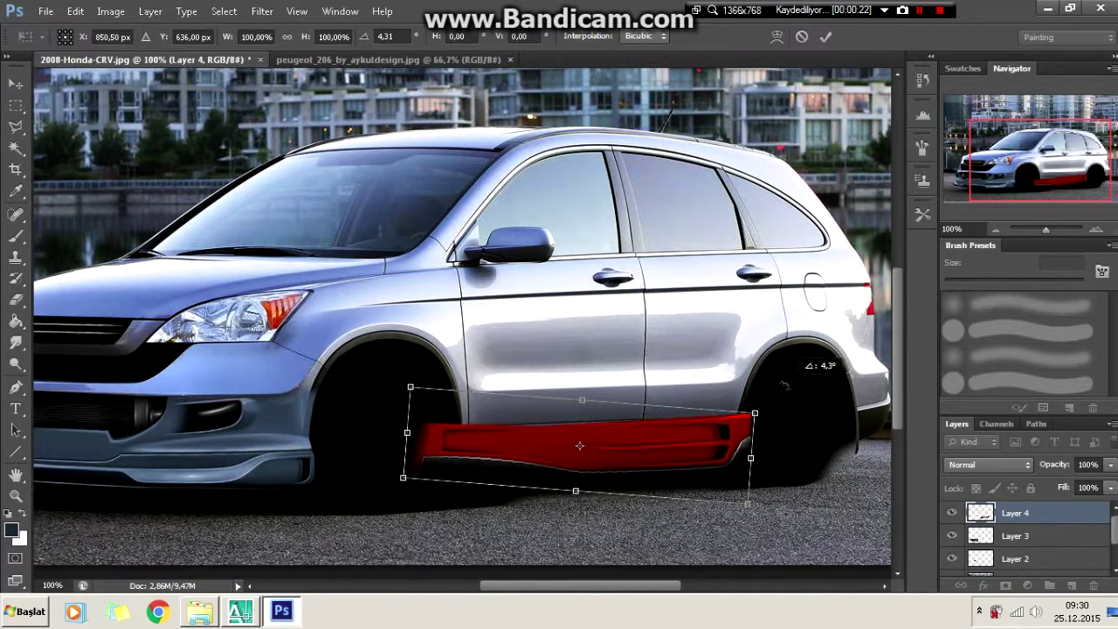
left_click_drag(684, 430, 668, 439)
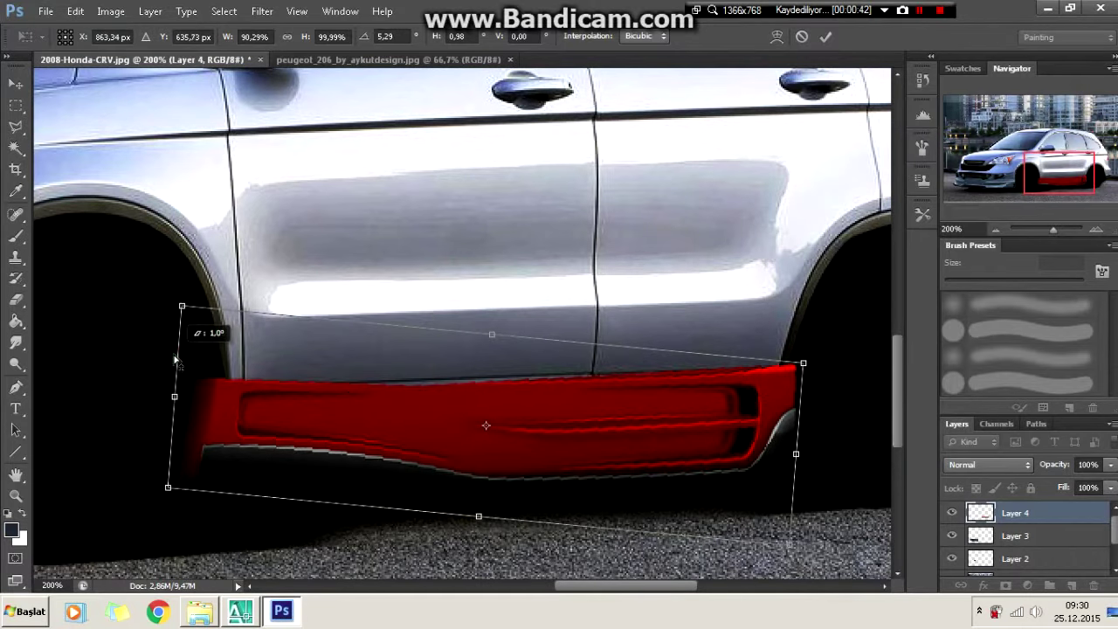
Step: Rotate the skirt to match the body and colourize it blue-grey (Hue 220, Saturation 25)
left_click_drag(174, 358, 180, 354)
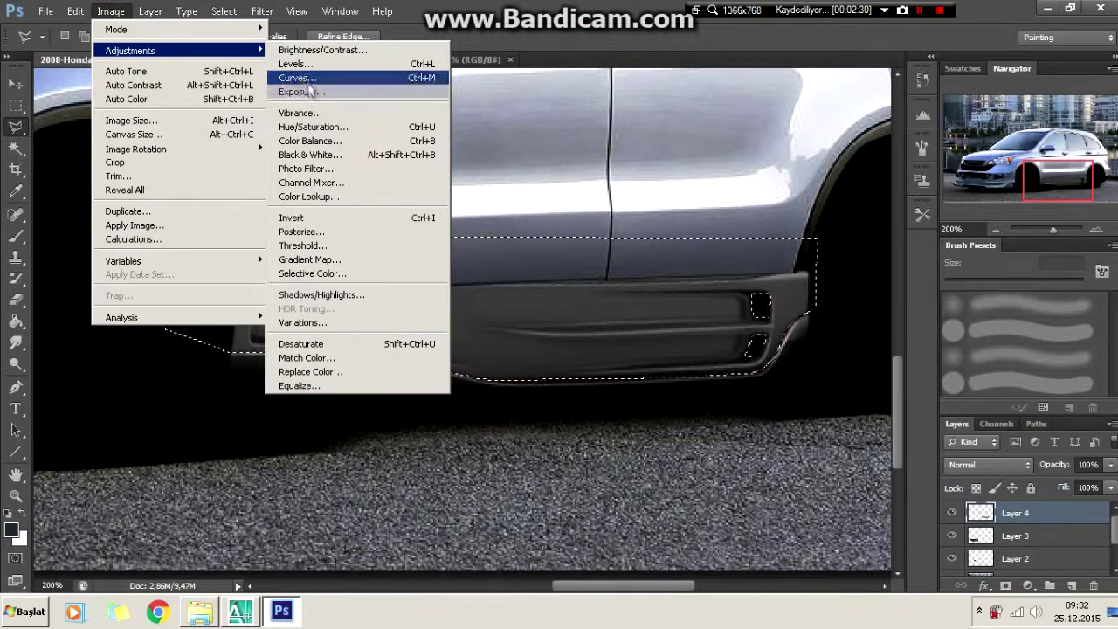
left_click(317, 131)
left_click(753, 284)
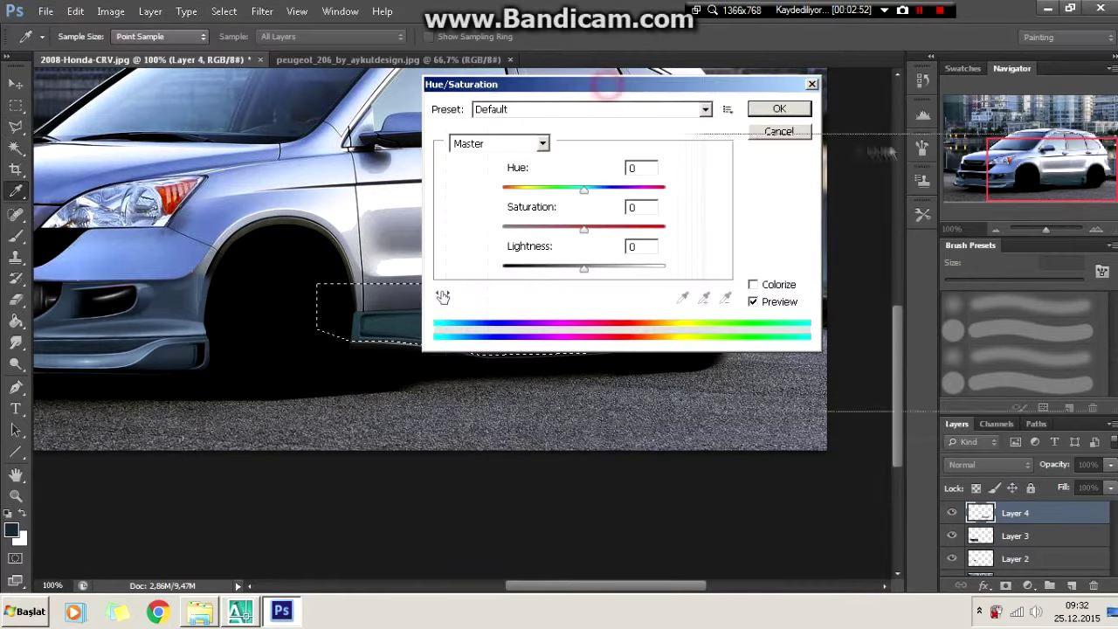
left_click_drag(489, 84, 723, 155)
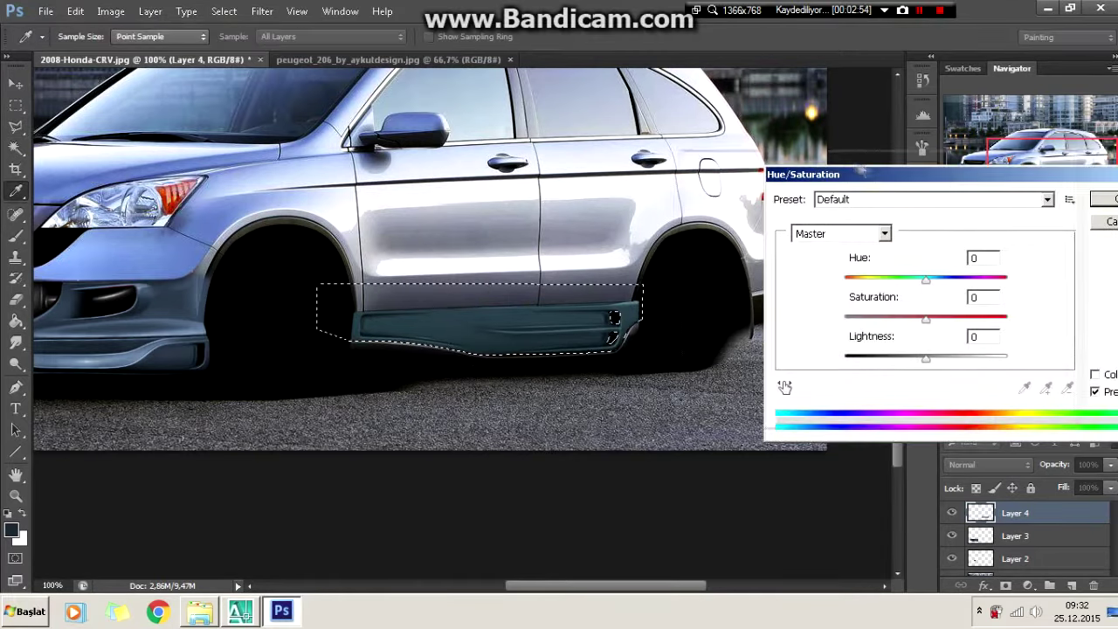
left_click(986, 355)
left_click_drag(828, 261, 836, 260)
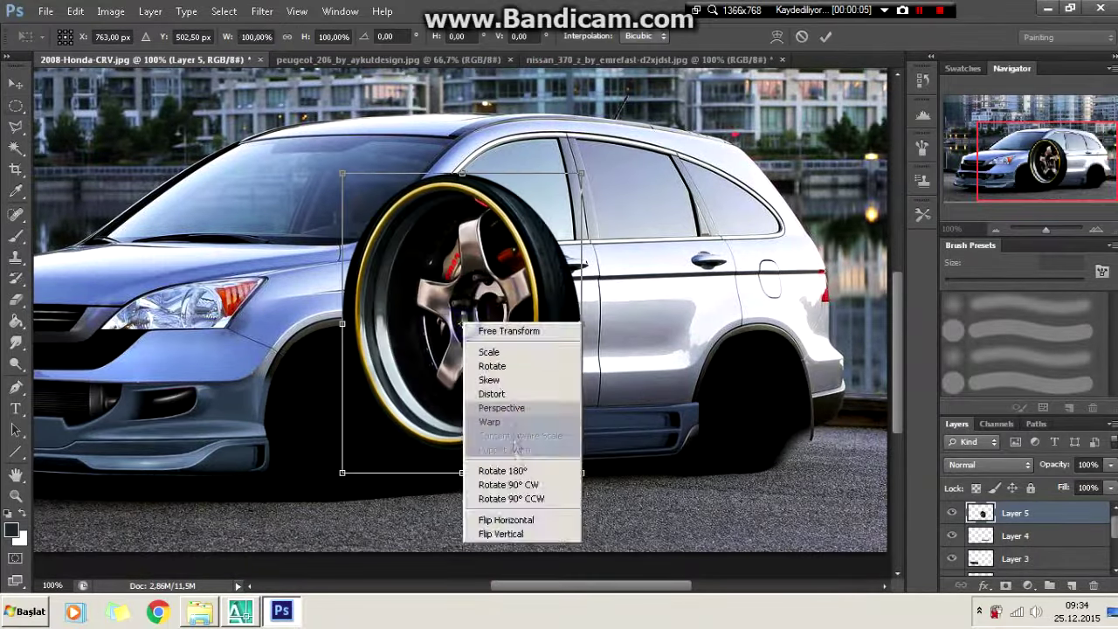
Step: Flip, shrink and narrow the pasted wheel to fit the front wheel arch
left_click(506, 519)
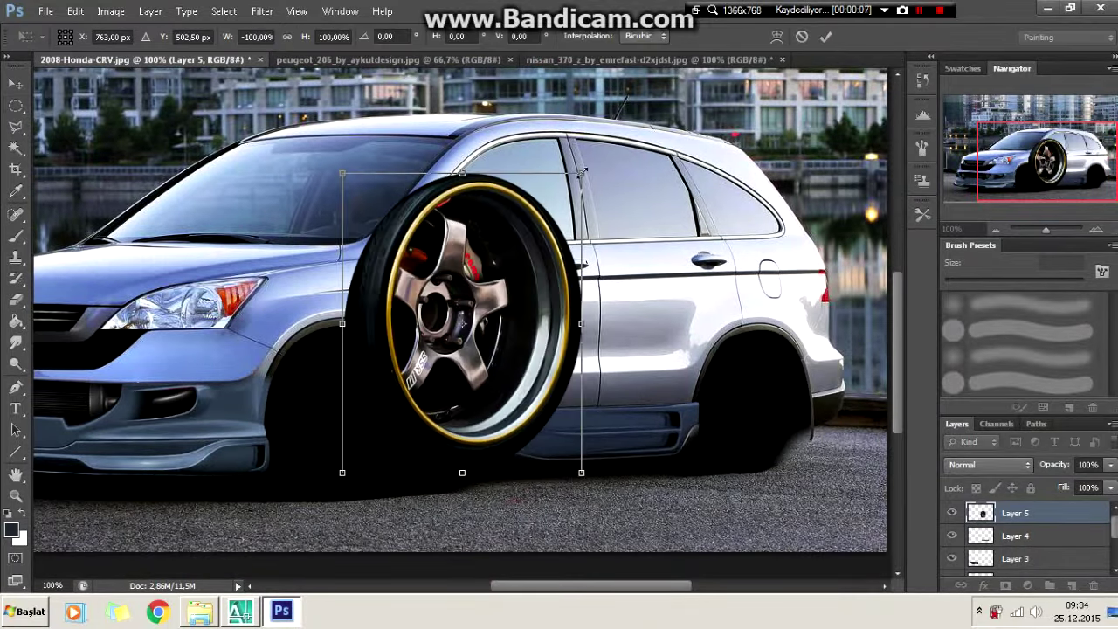
left_click_drag(583, 173, 499, 262)
left_click_drag(419, 367, 354, 393)
left_click_drag(344, 489, 343, 498)
left_click_drag(421, 411, 409, 410)
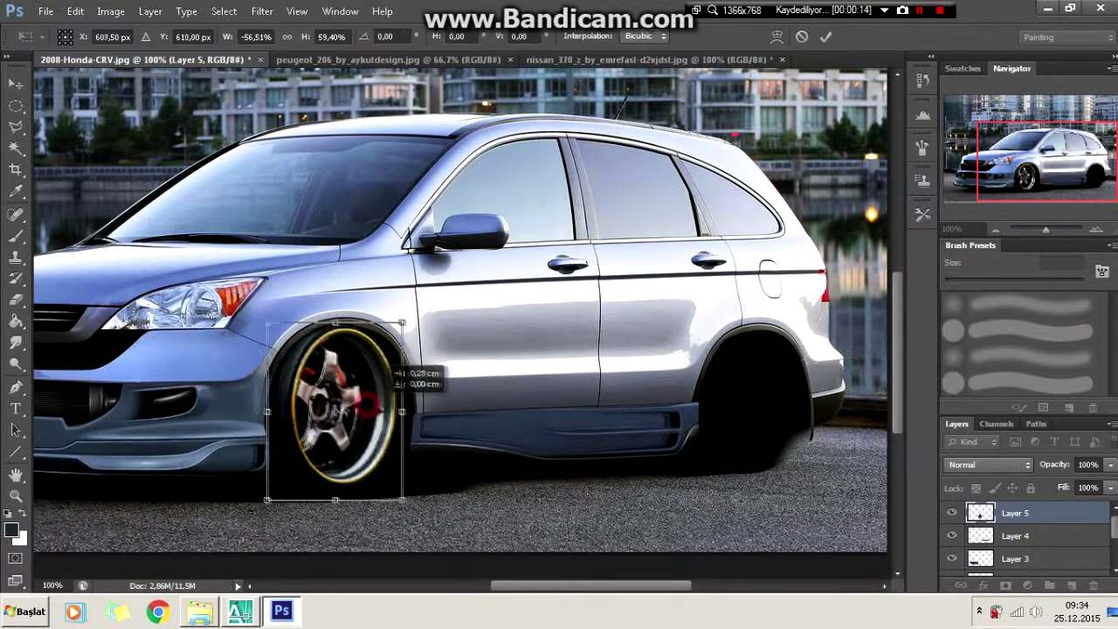
left_click_drag(260, 411, 267, 411)
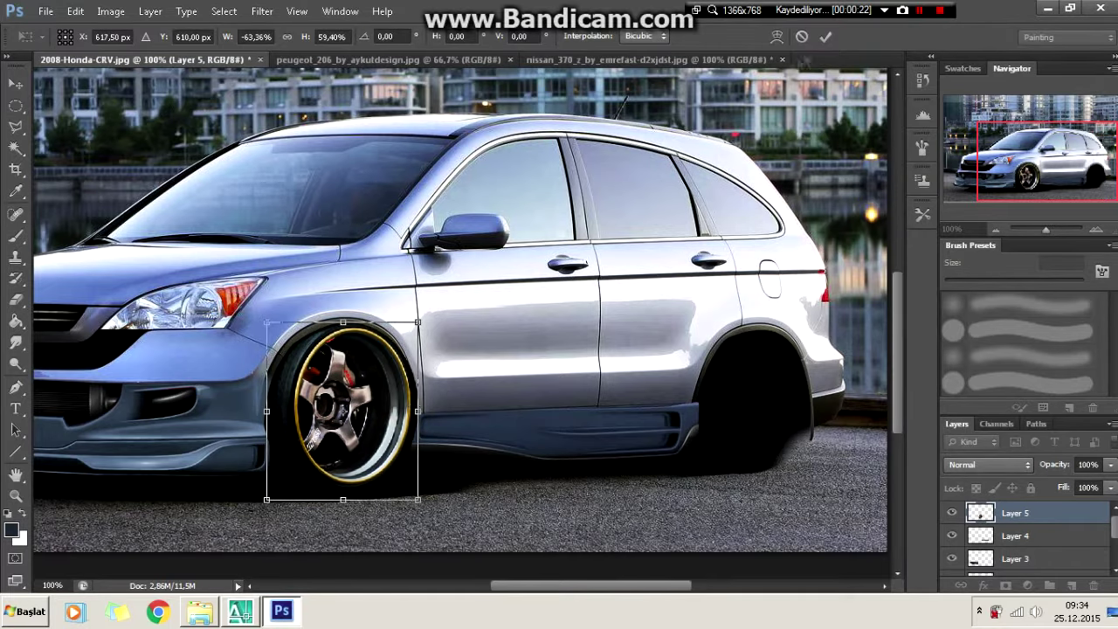
key("Return")
scroll(335, 441, "up", 2)
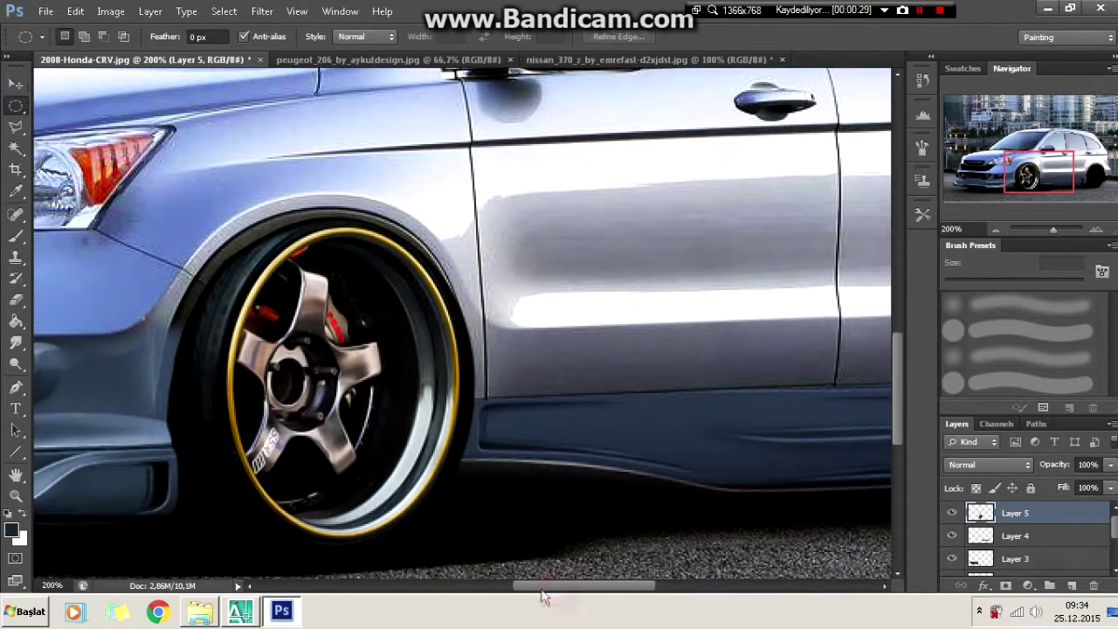
key("v")
left_click_drag(278, 288, 269, 291)
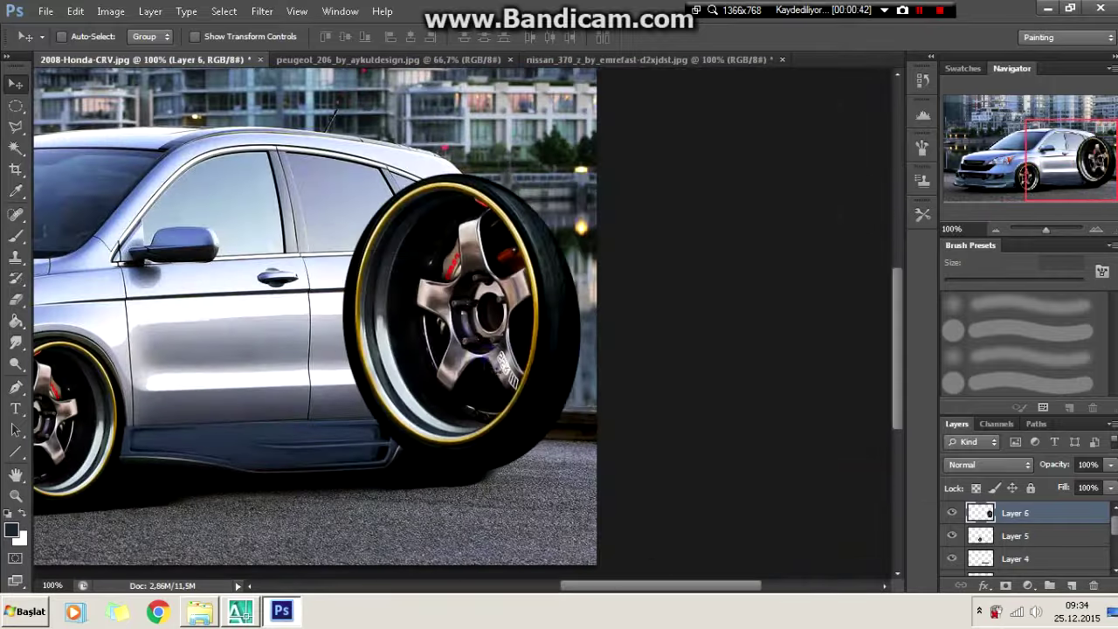
Step: Scale and place the wheel copy to fill the rear arch
right_click(510, 354)
left_click(536, 474)
mouse_move(586, 170)
left_mouse_down()
mouse_move(555, 341)
mouse_move(512, 457)
left_mouse_up()
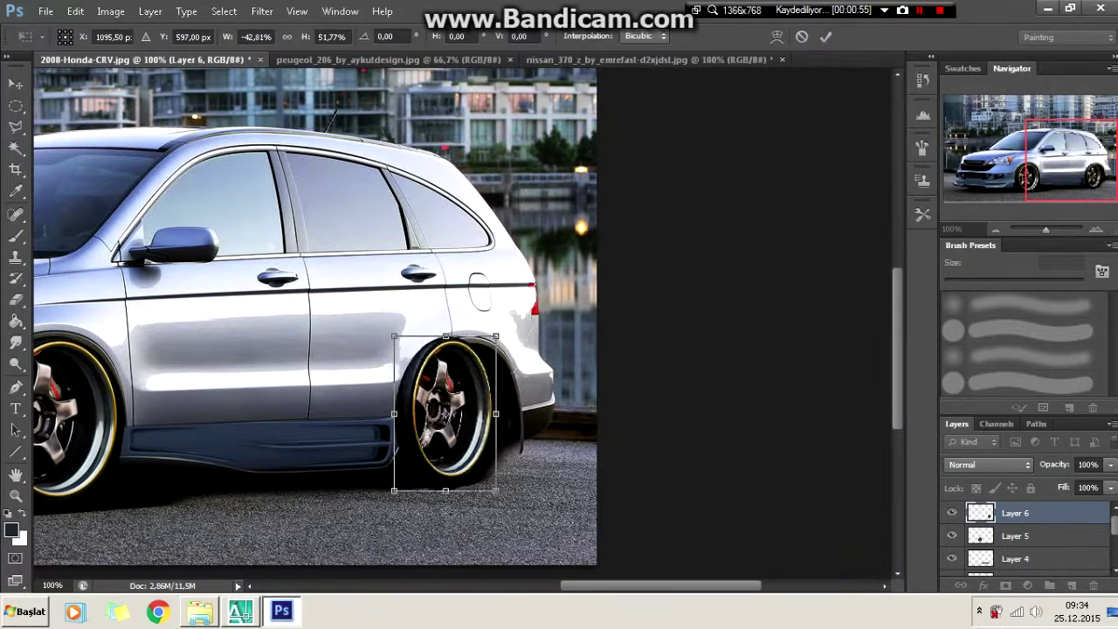
key("ctrl+plus")
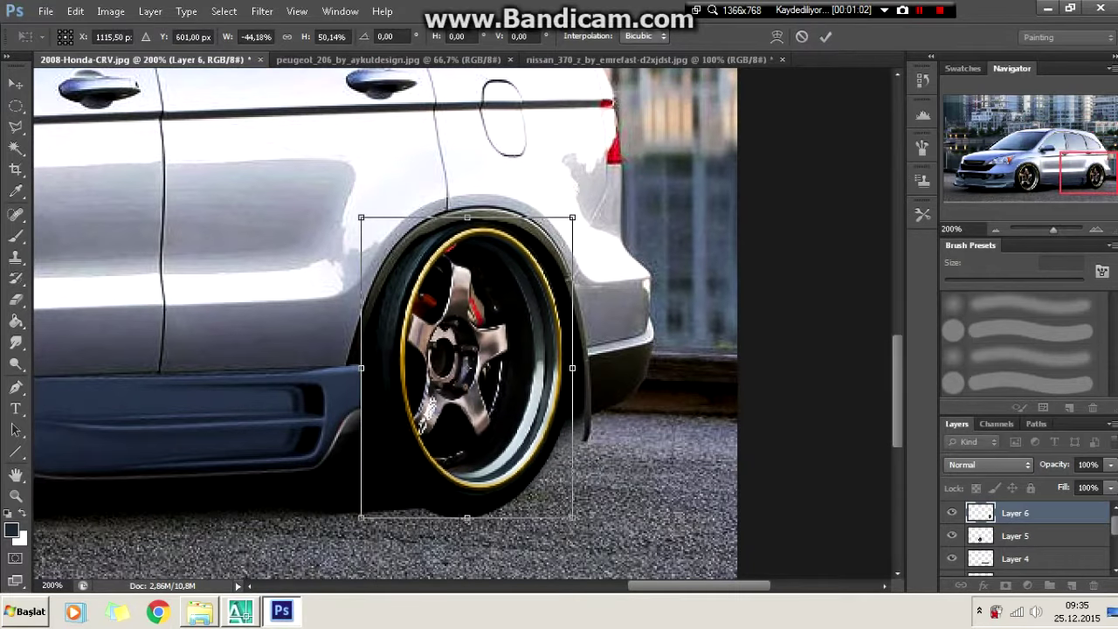
left_click_drag(572, 361, 587, 361)
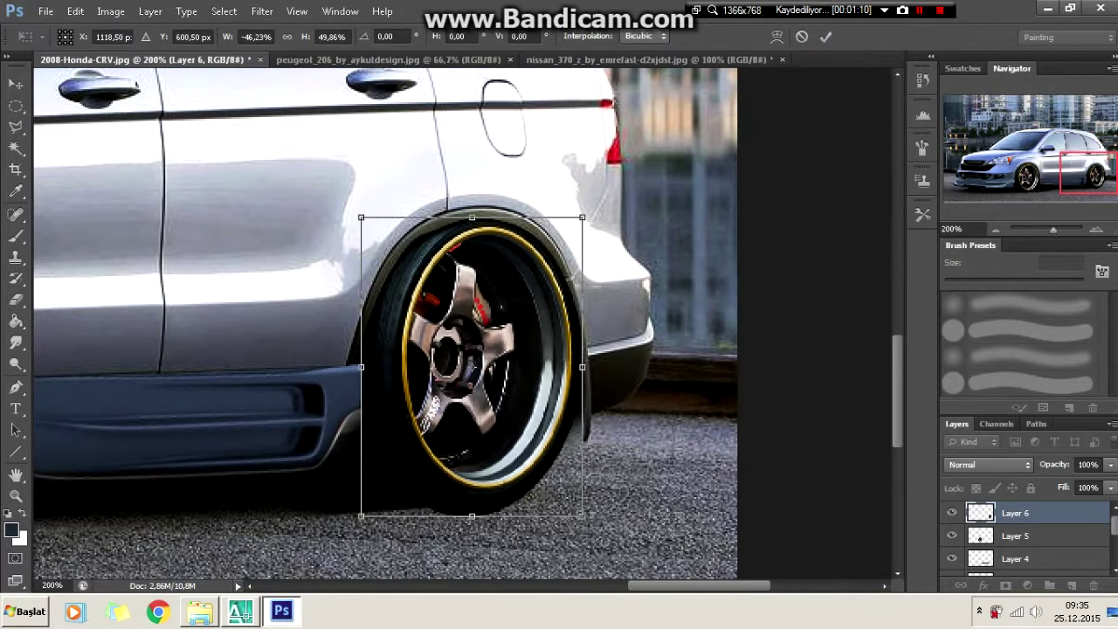
key("Return")
Step: Outline the ground under the car and paint it dark
key("l")
key("ctrl+minus")
key("ctrl+minus")
key("ctrl+plus")
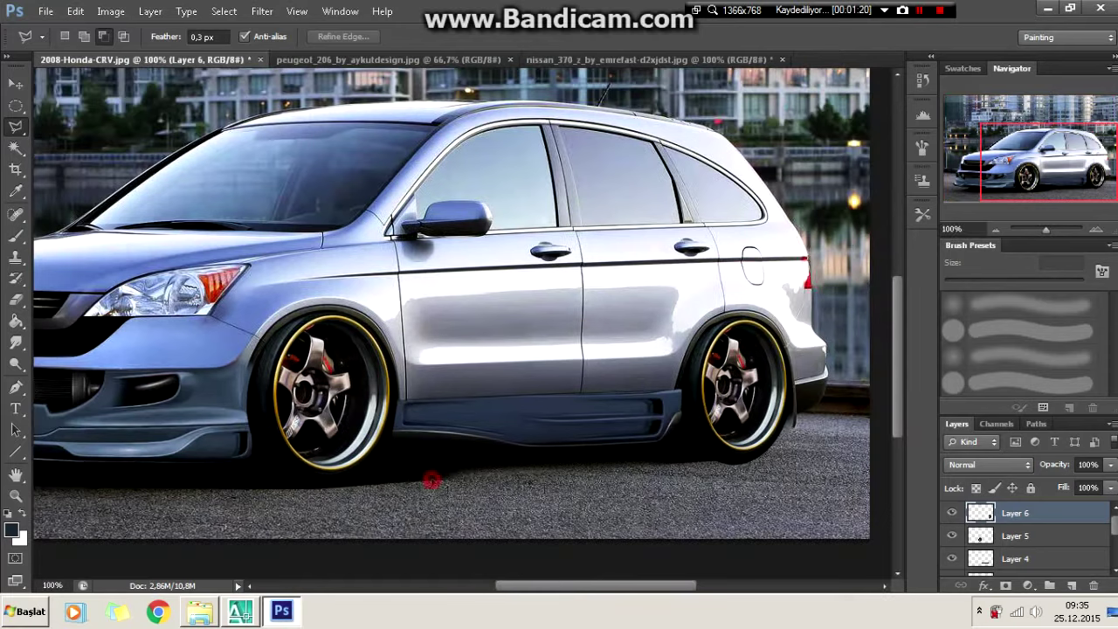
left_click(429, 479)
double_click(703, 462)
key("b")
left_click_drag(568, 470, 734, 468)
Step: Reopen and cancel a rear wheel transform, then make Layer 1 active
key("l")
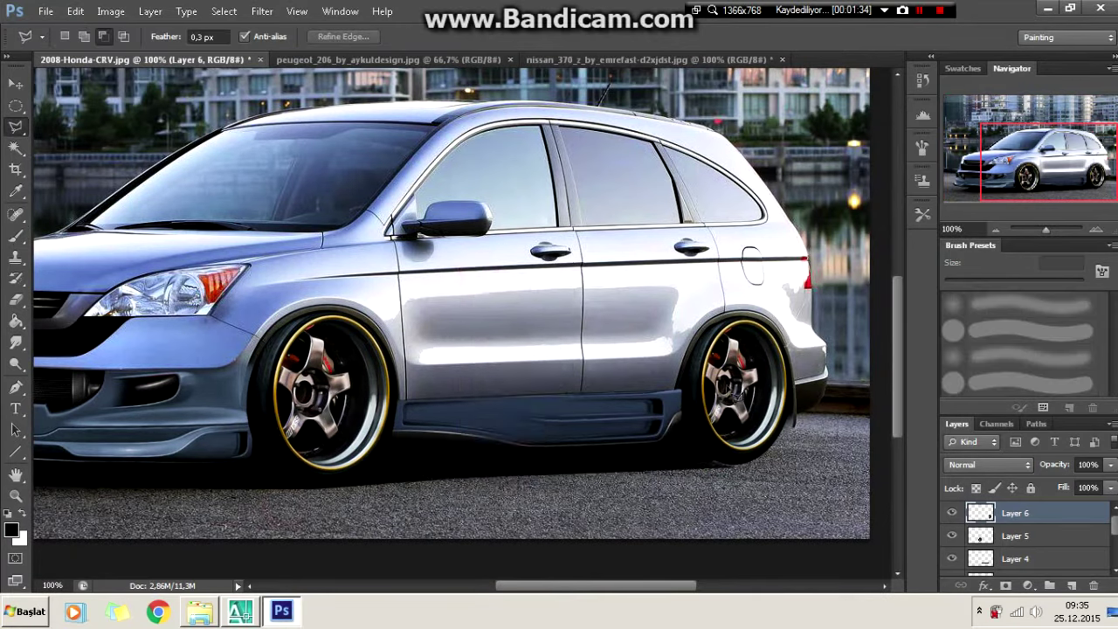
key("ctrl+plus")
right_click(540, 267)
left_click(594, 387)
key("Escape")
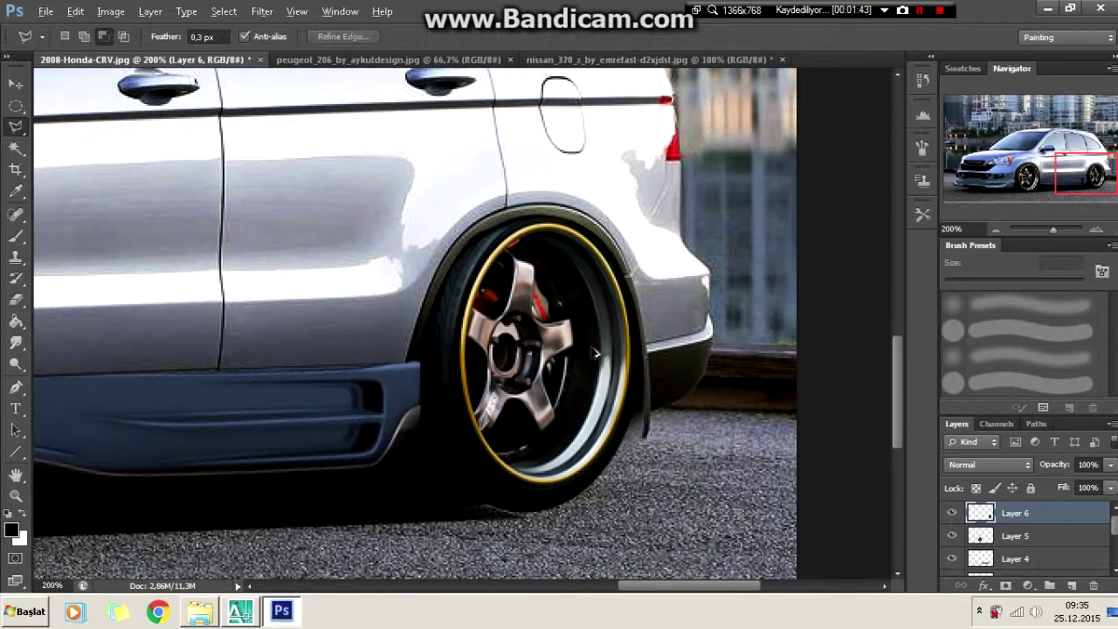
key("ctrl+minus")
left_click(1015, 541)
Step: Refit the rear five-spoke wheel on Layer 6 into its arch, then show the whole restyled CR-V
key("b")
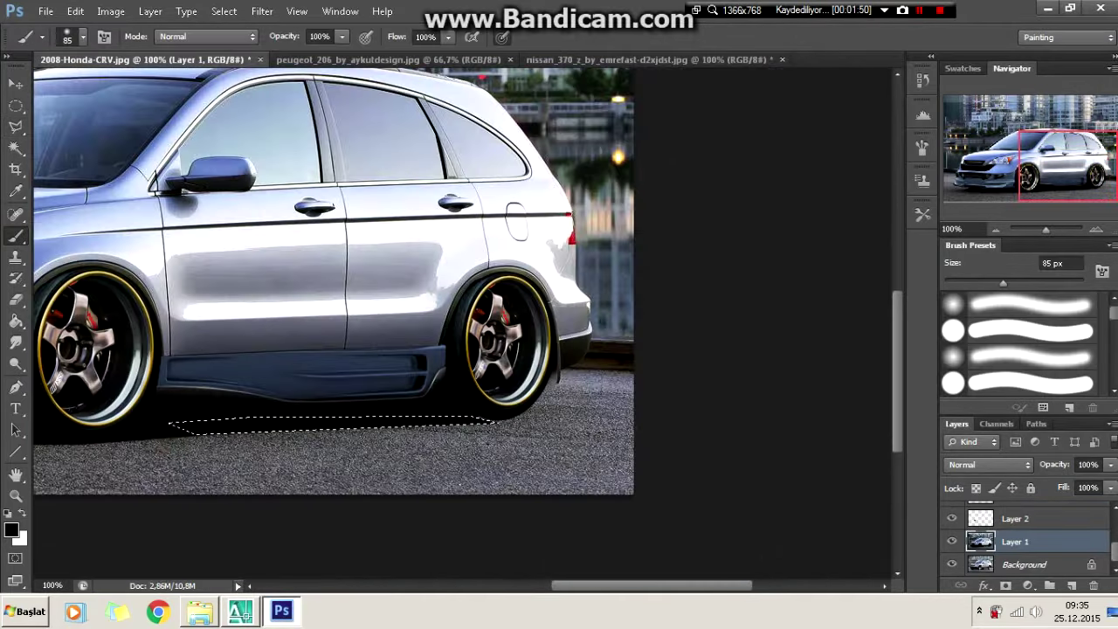
key("ctrl+plus")
key("ctrl+t")
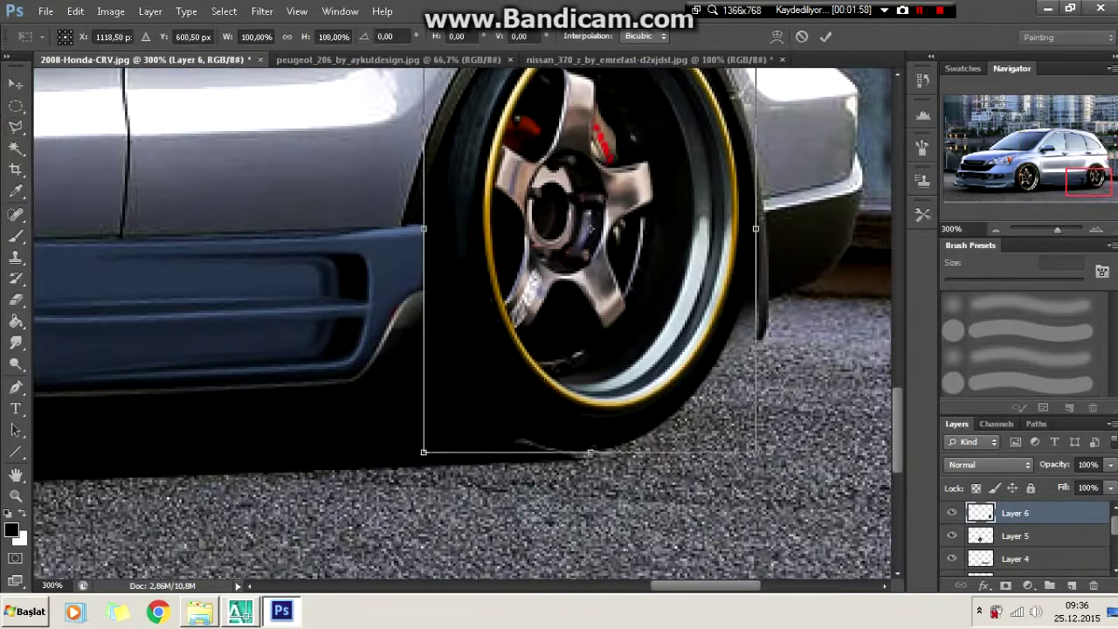
scroll(463, 323, "up", 3)
key("Return")
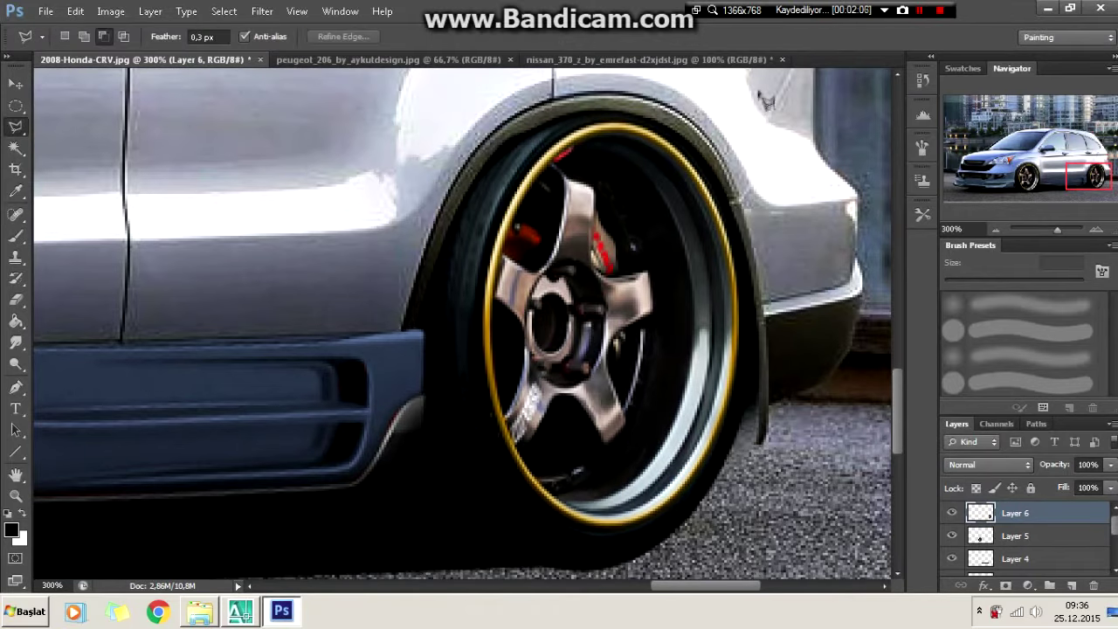
key("ctrl+0")
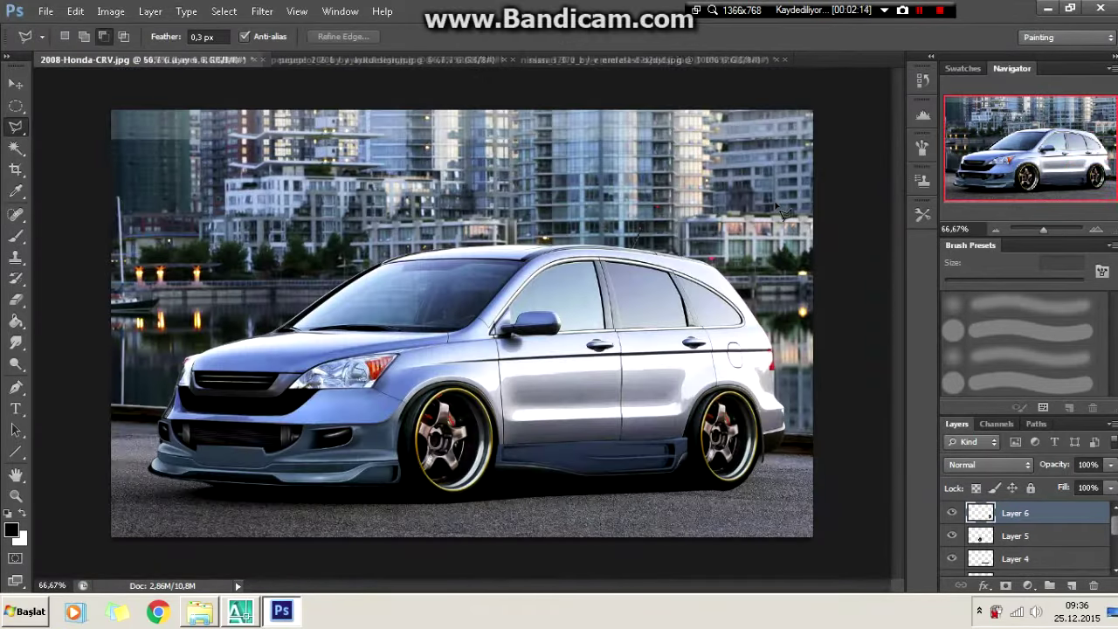